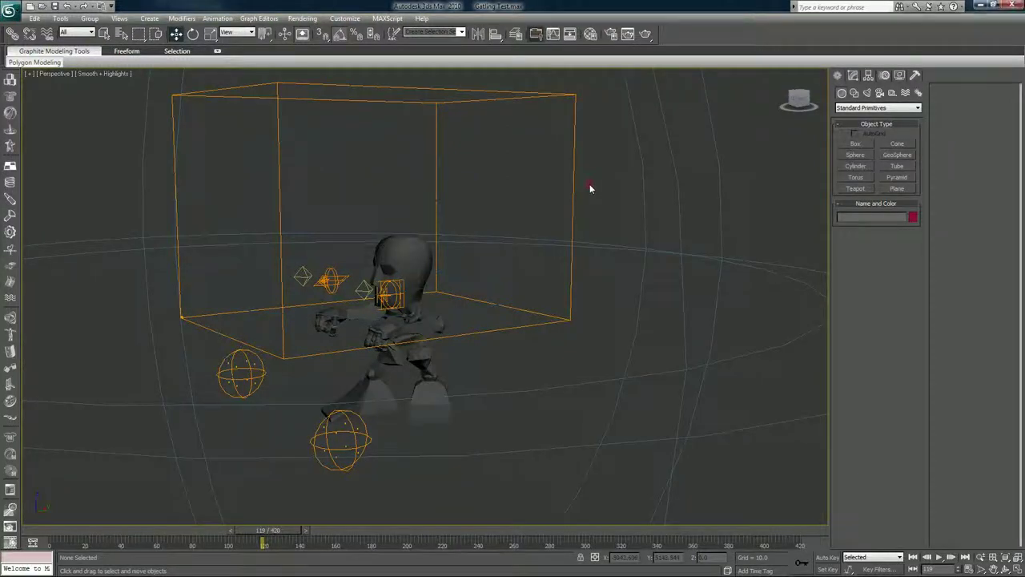
# Select the FumeFX grid and open its Output Preview of the smoke and fire
pyautogui.click(549, 228)
pyautogui.click(608, 200)
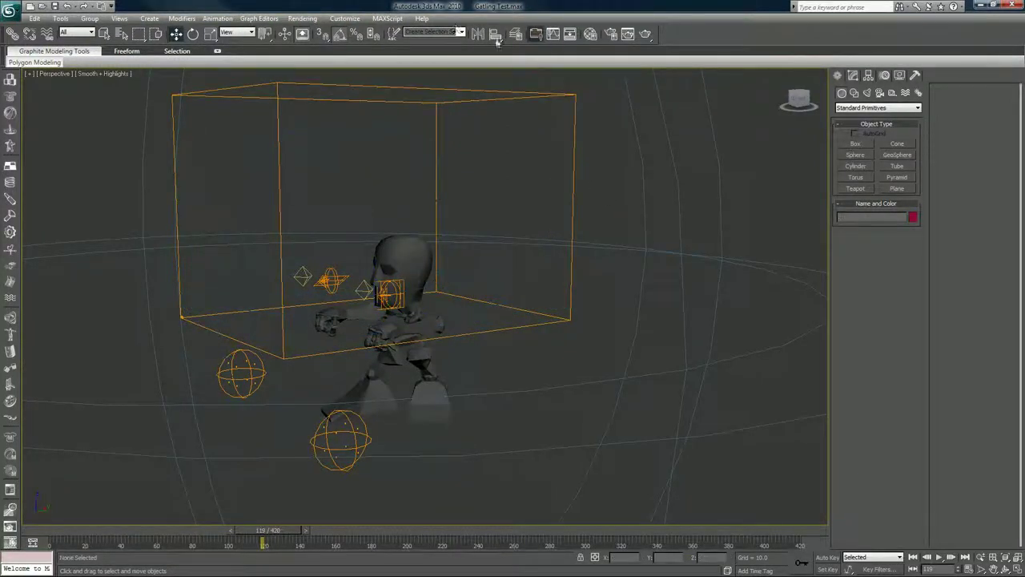
pyautogui.click(397, 188)
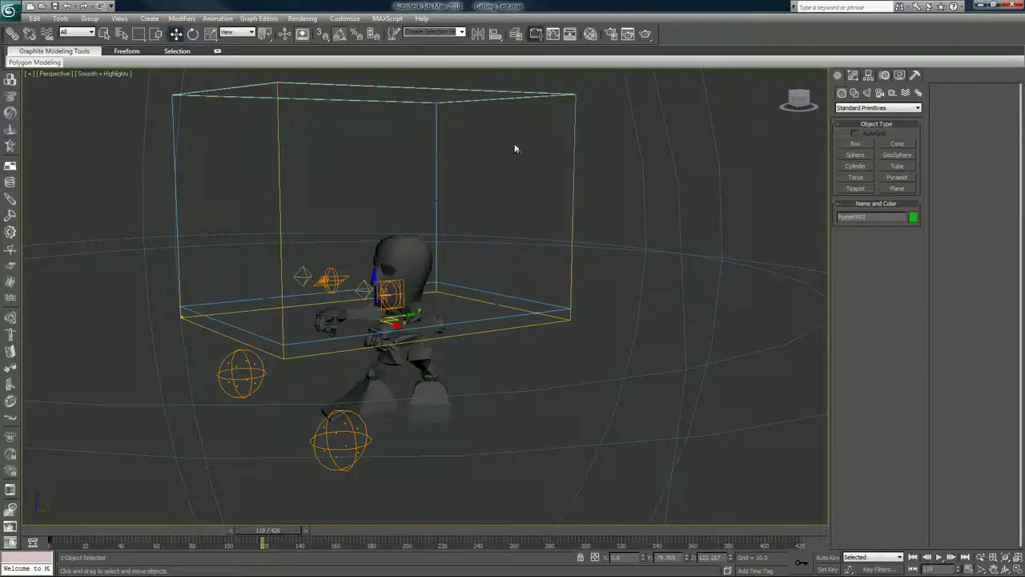
pyautogui.click(853, 75)
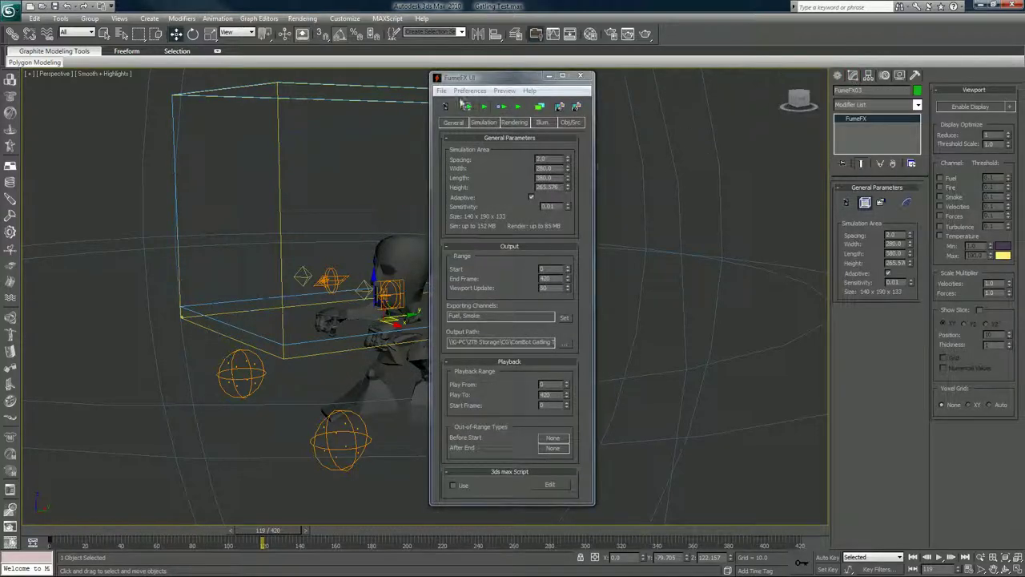
pyautogui.moveTo(481, 80); pyautogui.dragTo(716, 79)
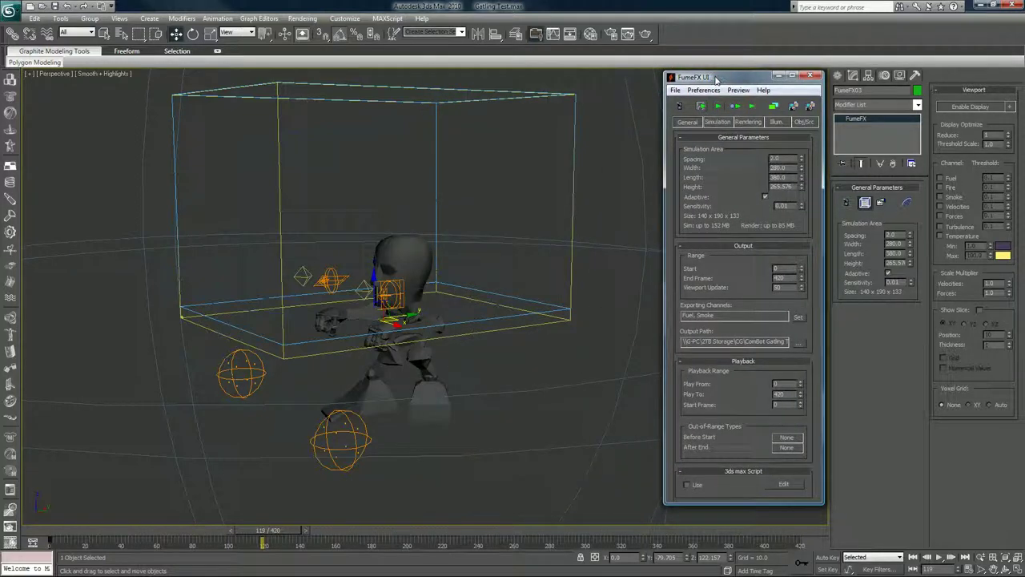
pyautogui.click(687, 107)
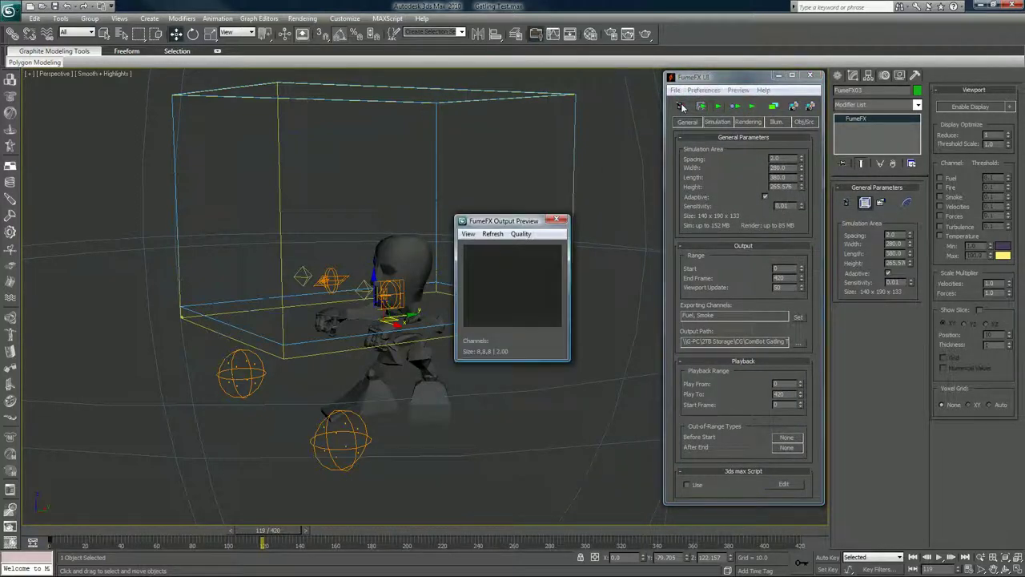
# Advance the animation to frame 279 and deselect the grid to close the FumeFX windows
pyautogui.click(381, 532)
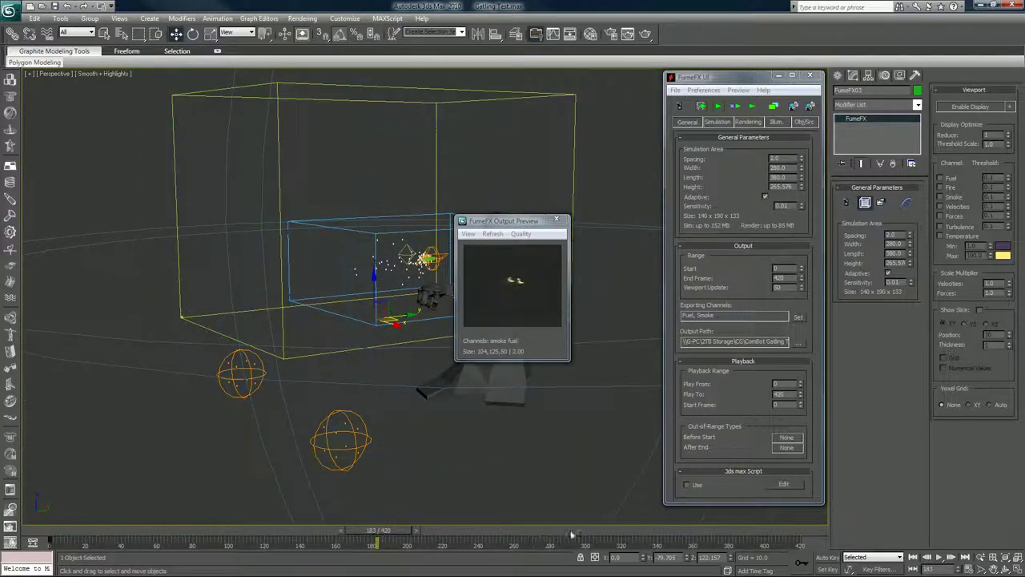
pyautogui.click(545, 533)
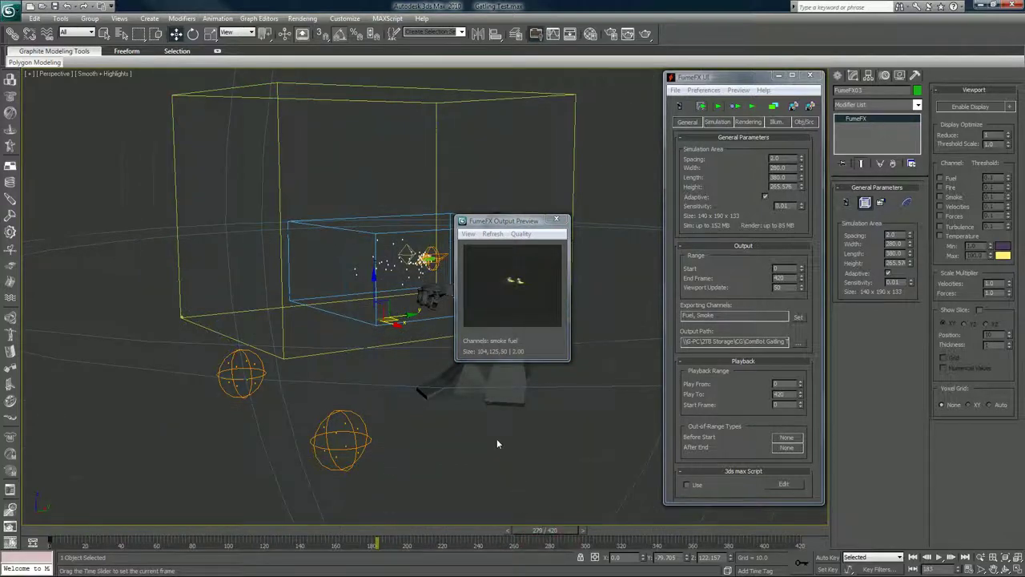
pyautogui.click(409, 442)
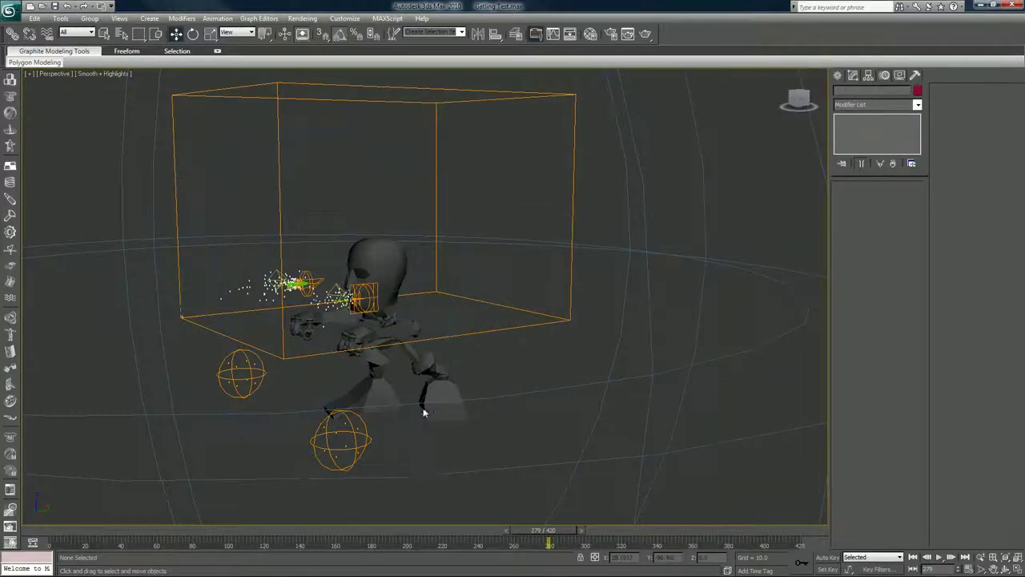
# Orbit around the robot and refresh the FumeFX smoke preview from the new angles, then deselect
pyautogui.keyDown('alt'); pyautogui.moveTo(583, 309); pyautogui.dragTo(620, 304, button='middle'); pyautogui.keyUp('alt')
pyautogui.click(618, 247)
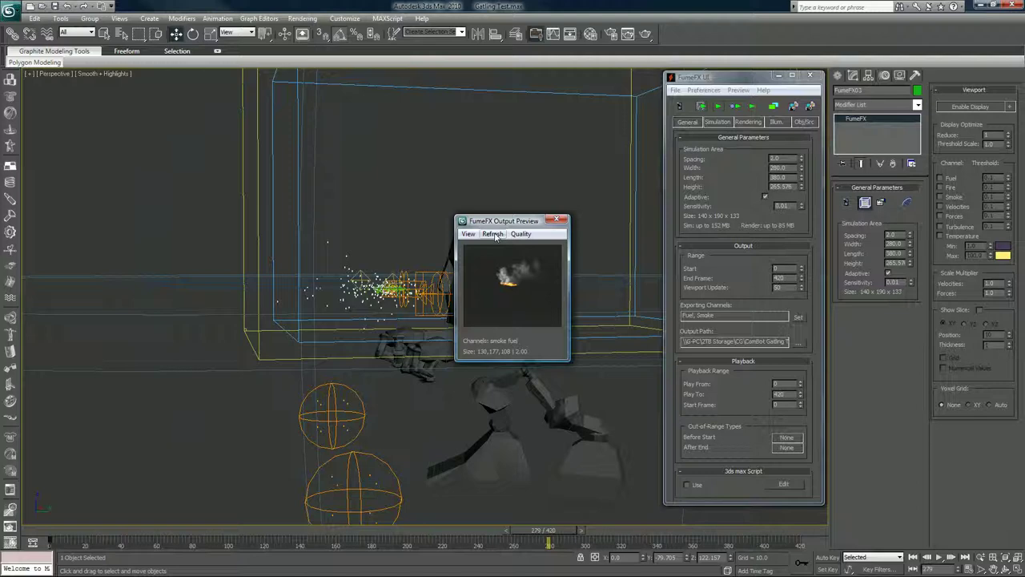
pyautogui.scroll(3, 460, 272)
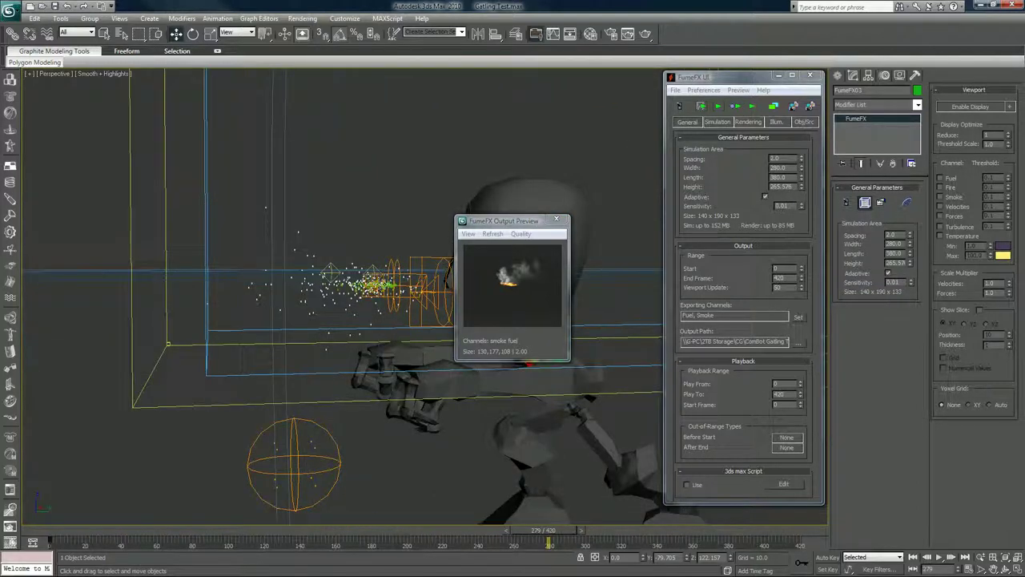
pyautogui.click(492, 234)
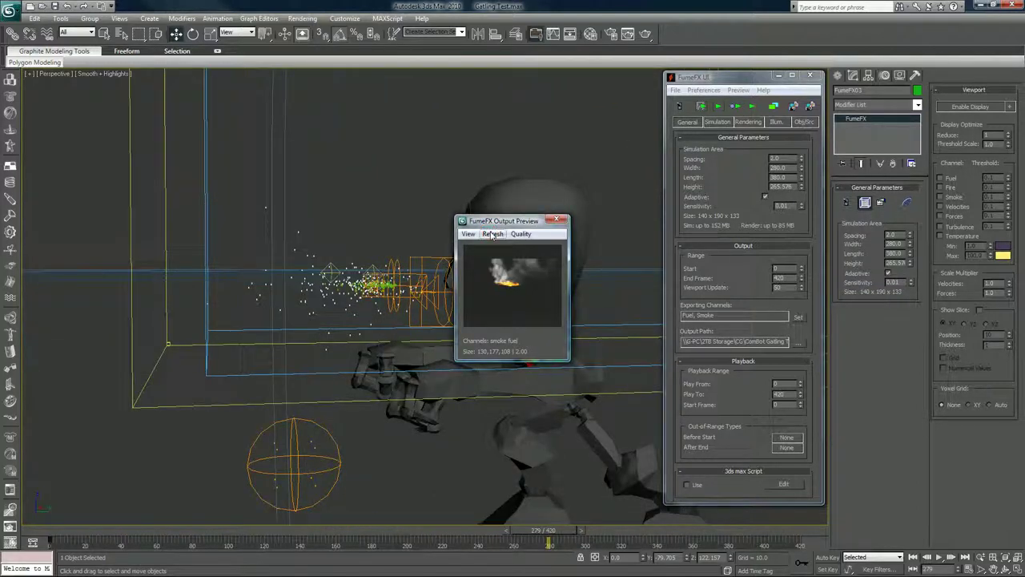
pyautogui.keyDown('alt'); pyautogui.moveTo(400, 251); pyautogui.dragTo(482, 255, button='middle'); pyautogui.keyUp('alt')
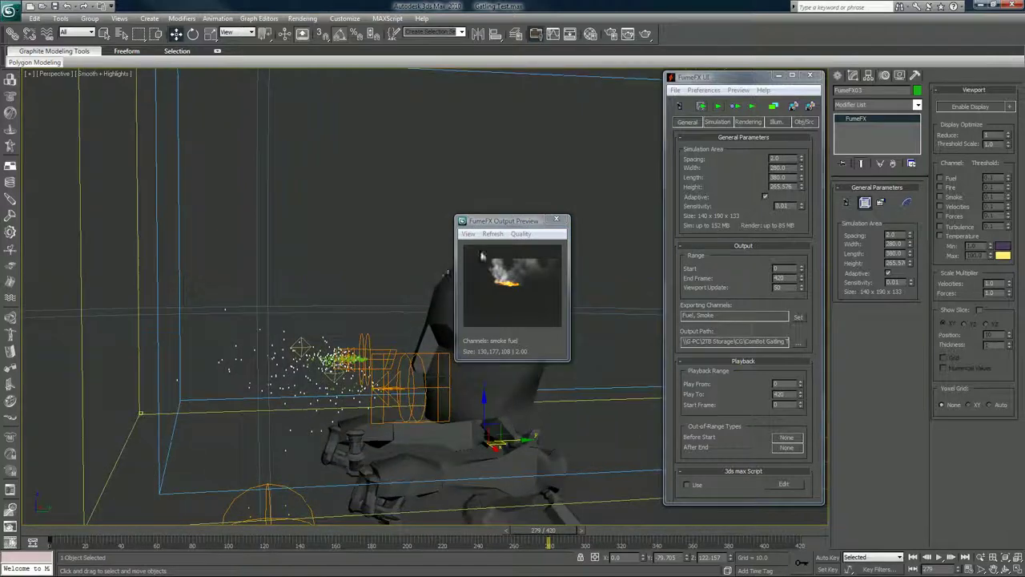
pyautogui.click(491, 234)
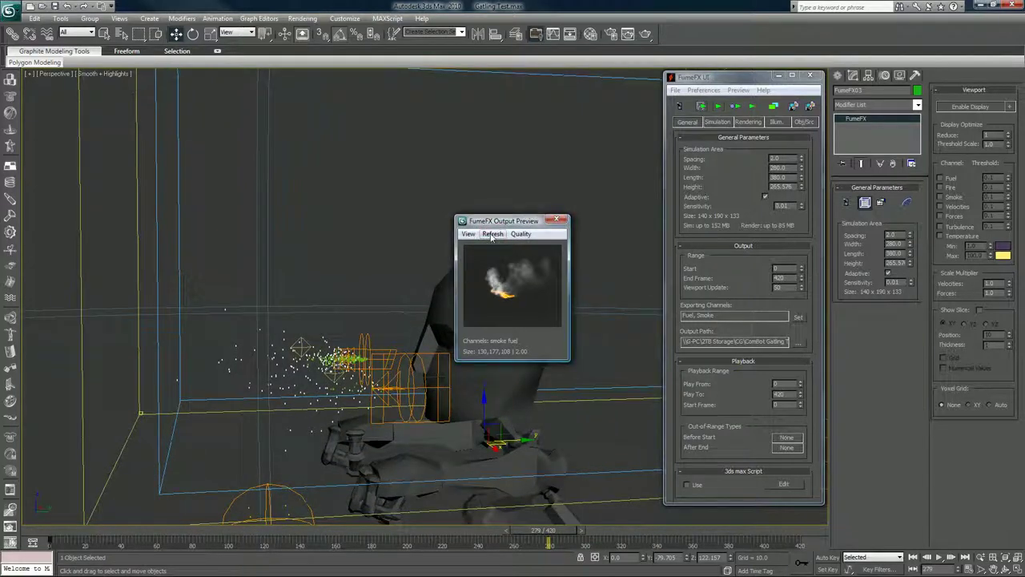
pyautogui.click(585, 224)
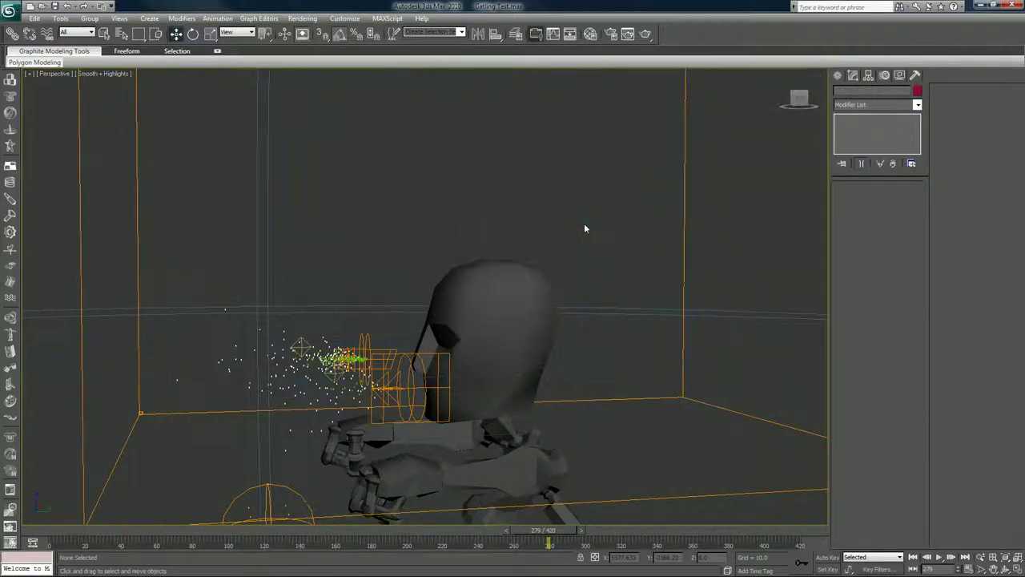
# View the scene through Camera01 and move the animation back to frame 74
pyautogui.press('c')
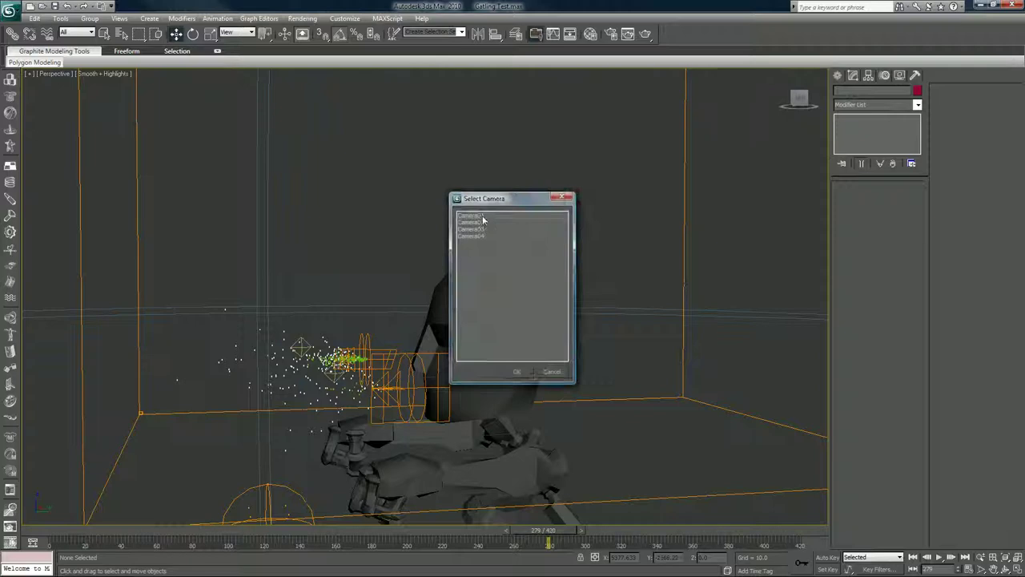
pyautogui.click(481, 216)
pyautogui.doubleClick(482, 217)
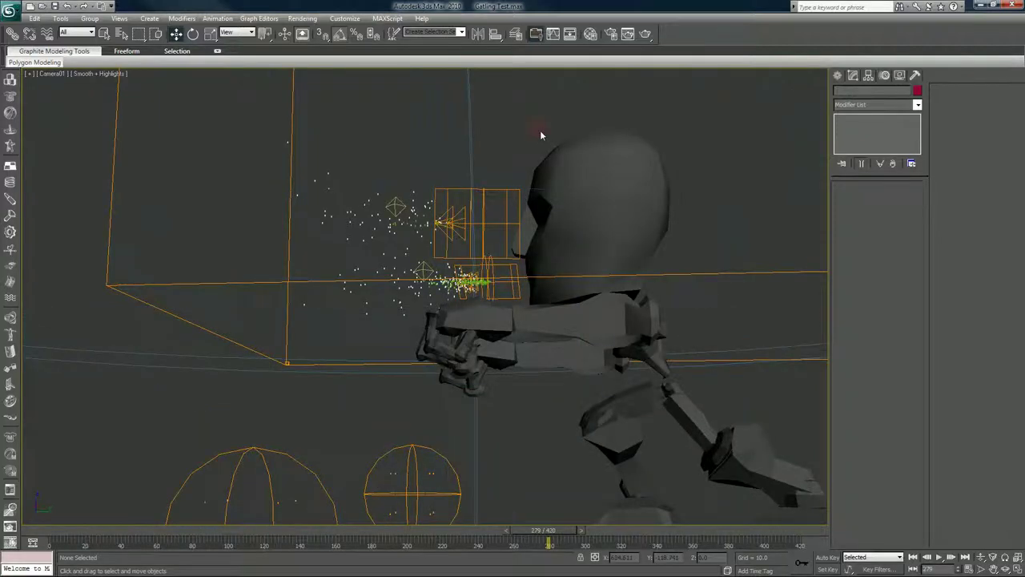
pyautogui.click(193, 531)
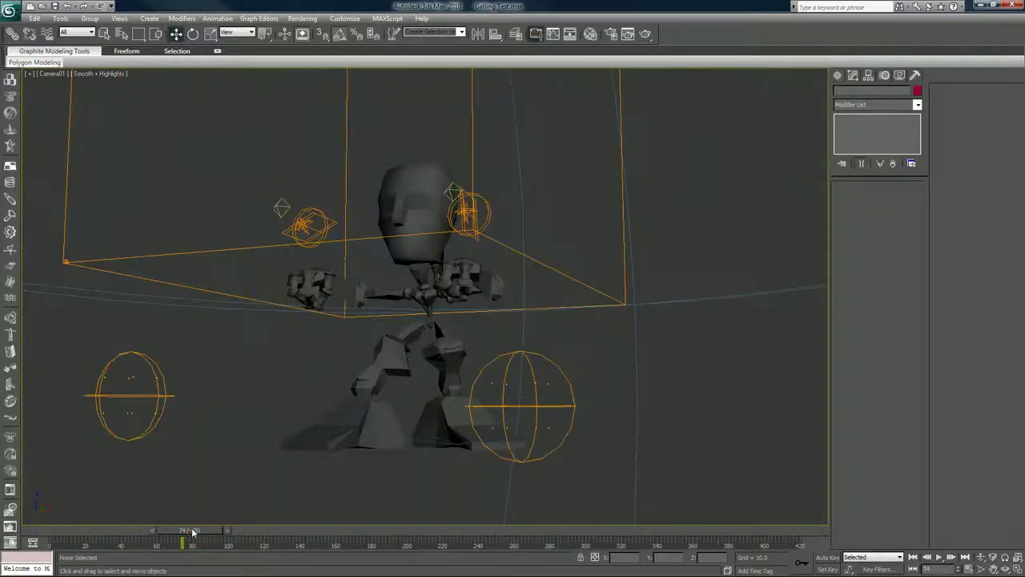
# With the Layer Manager up, inspect the robot's side in Expert Mode perspective, then return to Camera01
pyautogui.click(515, 34)
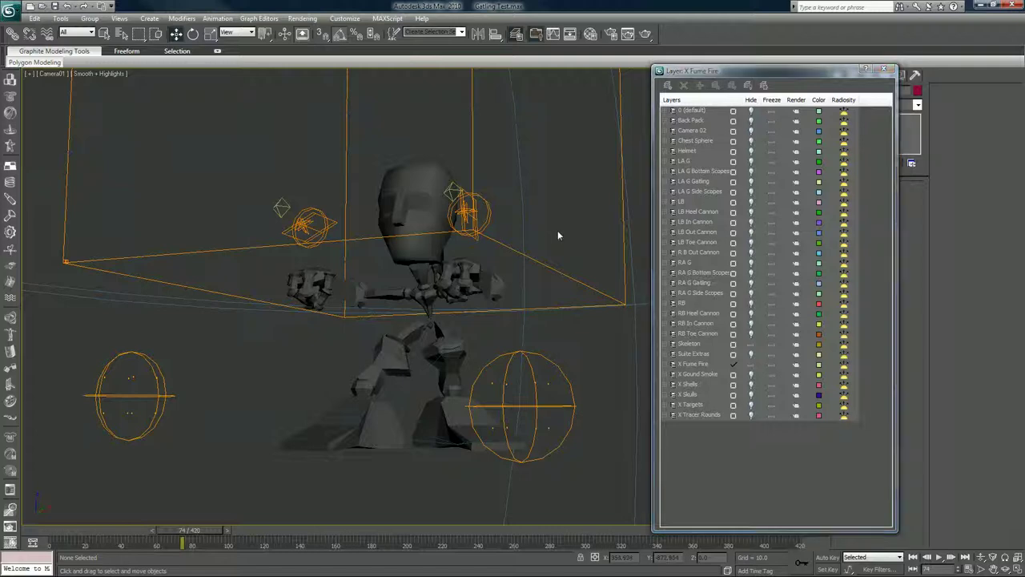
pyautogui.hotkey('ctrl', 'x')
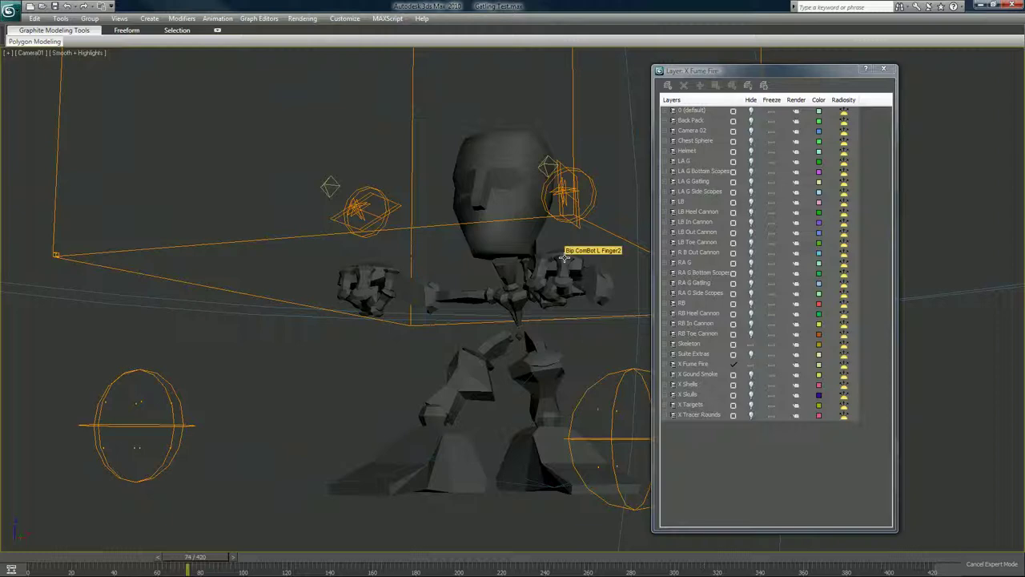
pyautogui.press('p')
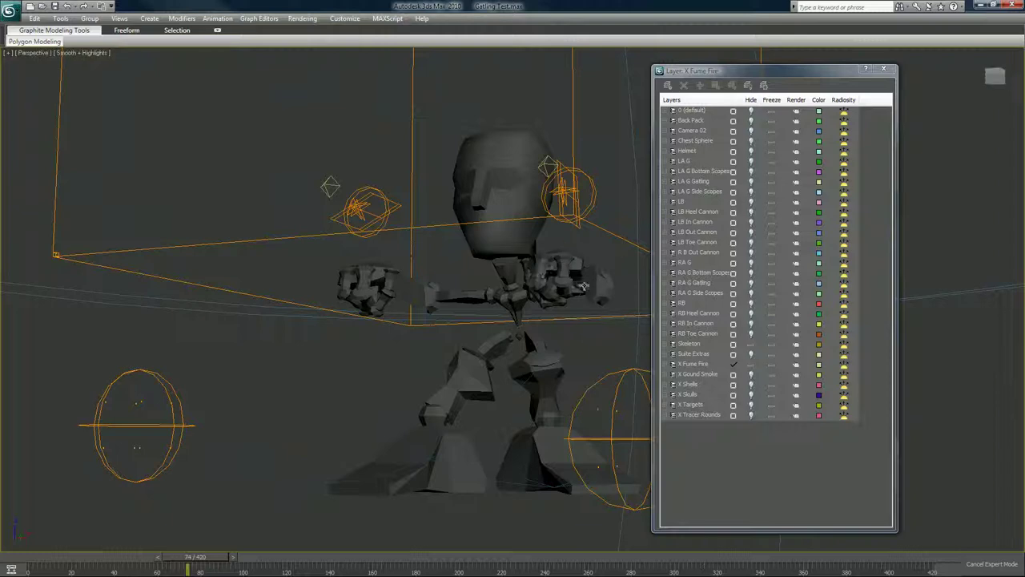
pyautogui.keyDown('alt'); pyautogui.moveTo(581, 254); pyautogui.dragTo(495, 276, button='middle'); pyautogui.keyUp('alt')
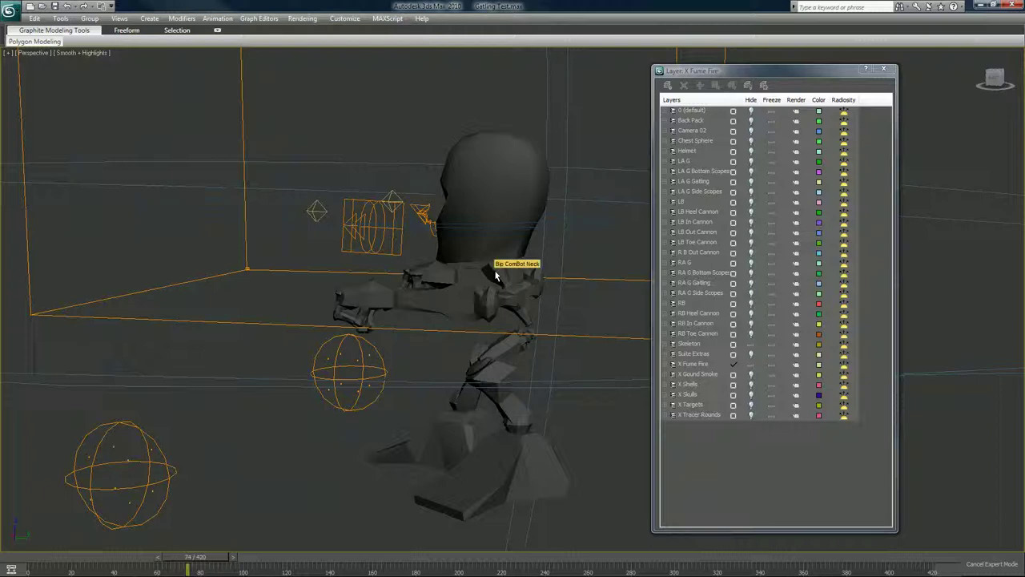
pyautogui.hotkey('ctrl', 'x')
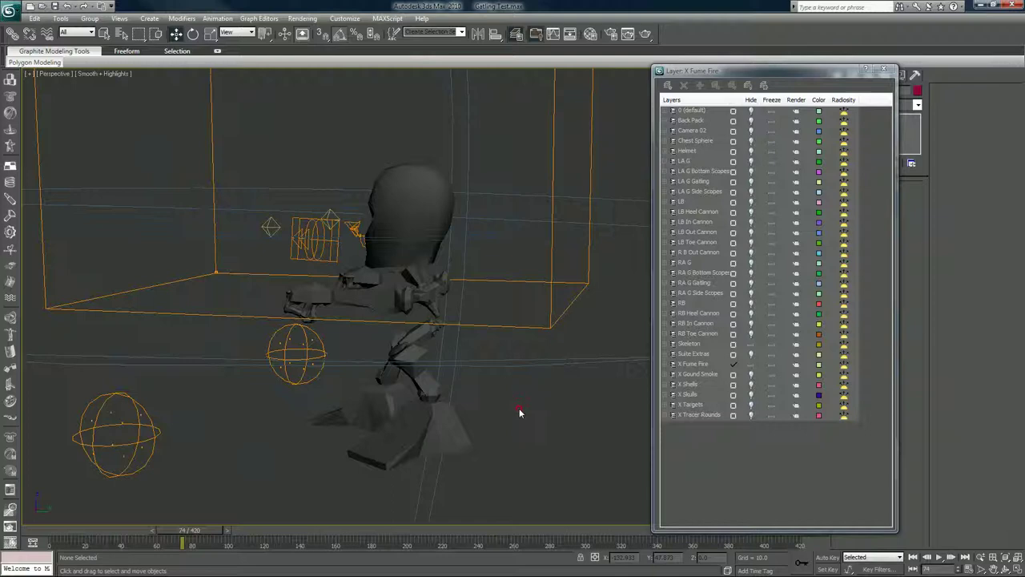
pyautogui.press('c')
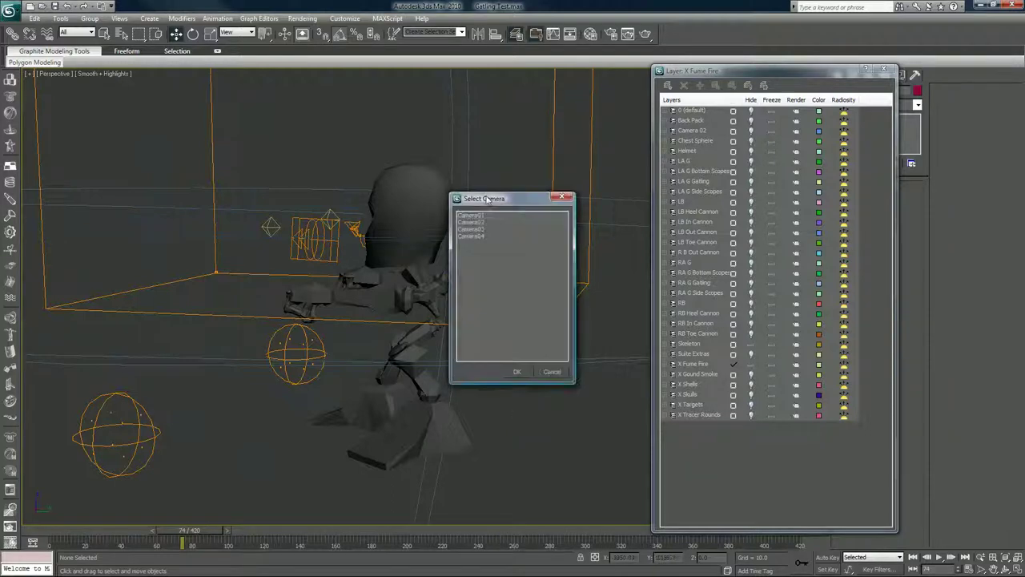
pyautogui.click(474, 216)
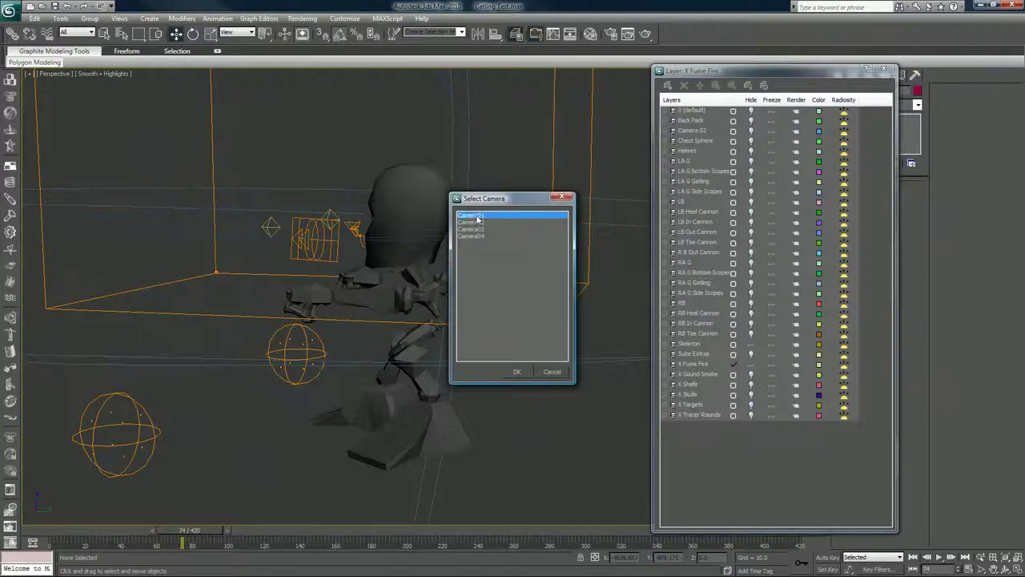
pyautogui.click(516, 372)
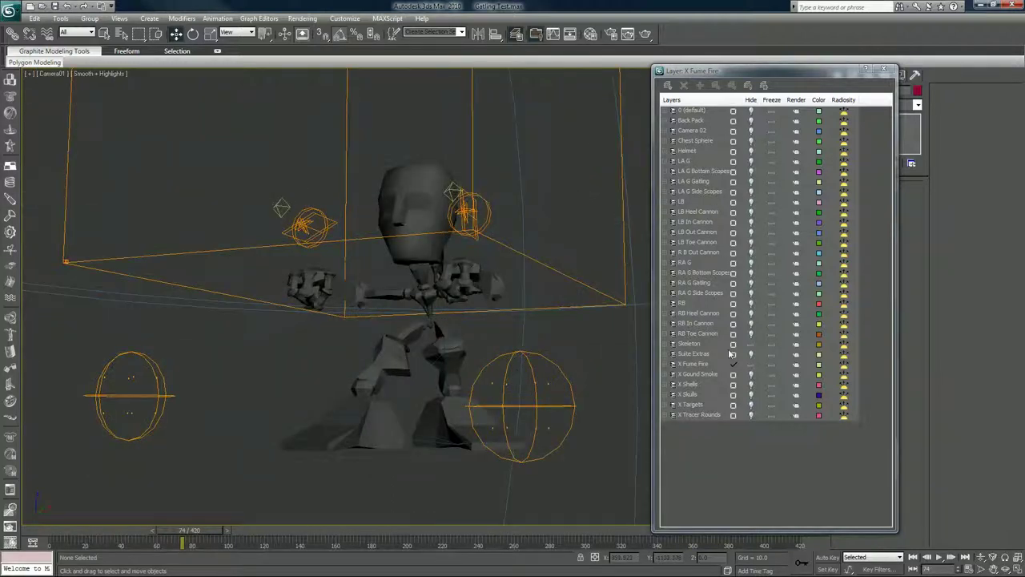
# Hide the X Fume Fire layer and unhide the X Shells layer
pyautogui.click(751, 365)
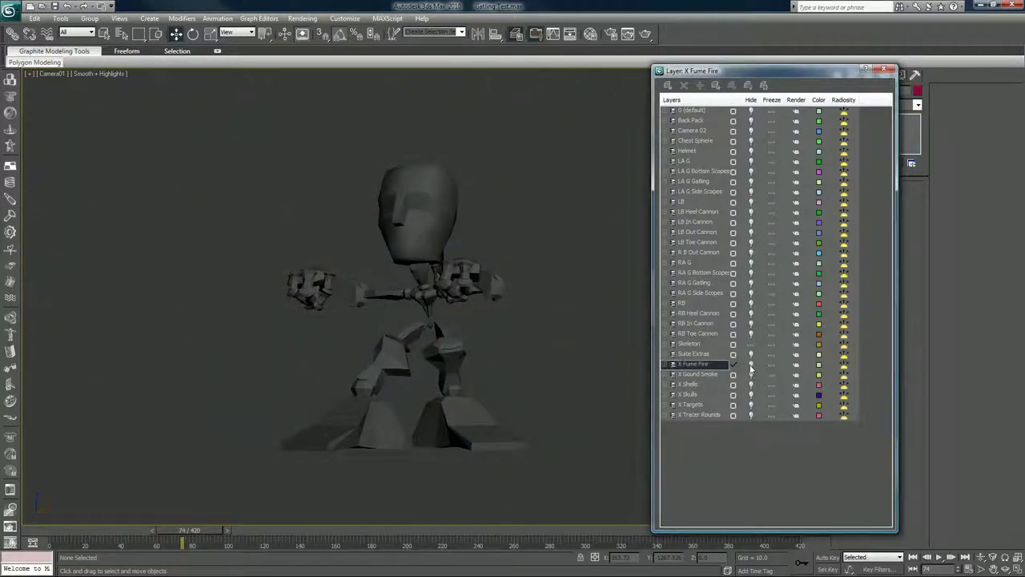
pyautogui.click(696, 384)
pyautogui.click(751, 385)
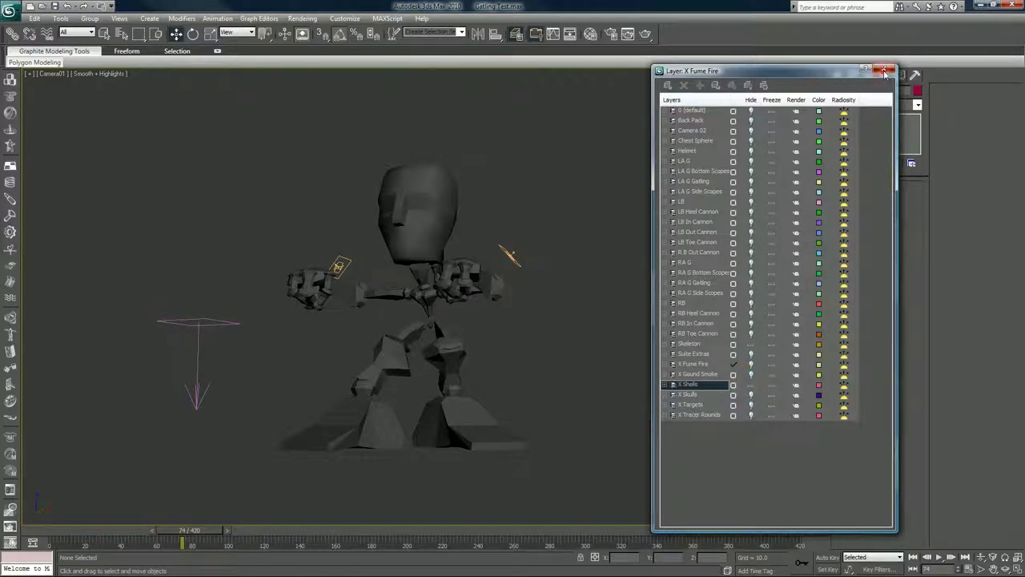
pyautogui.click(884, 70)
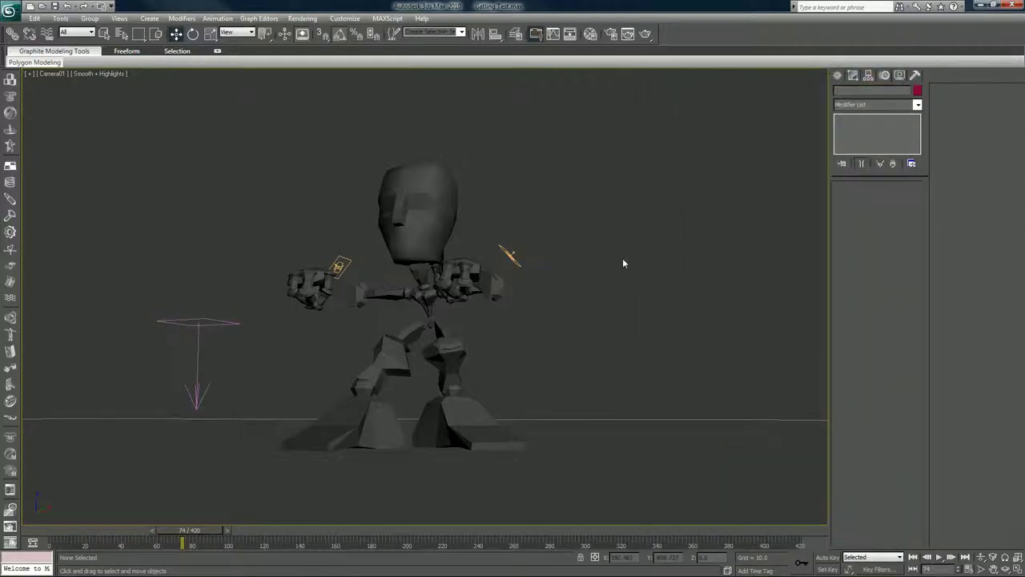
pyautogui.press('p')
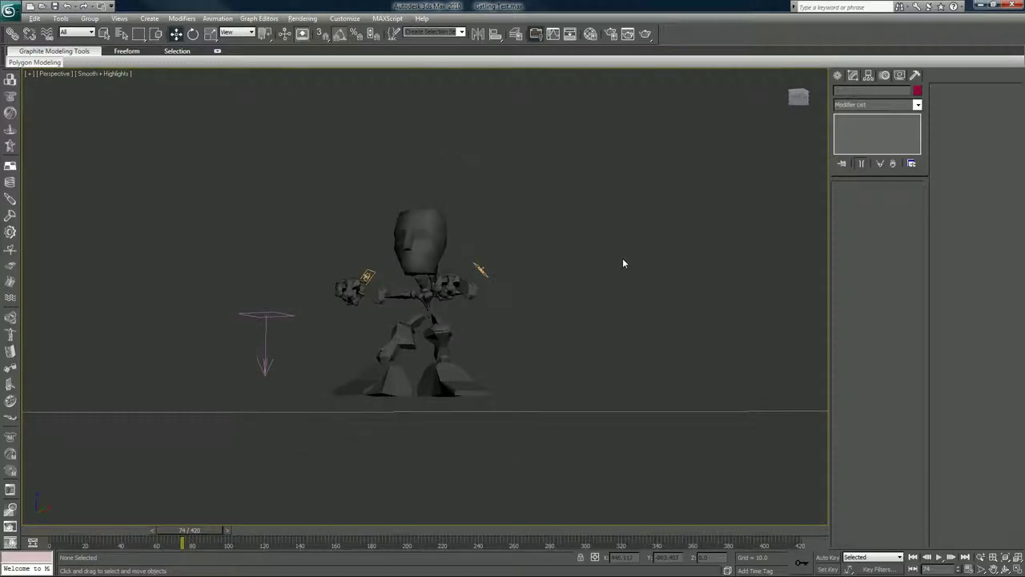
pyautogui.moveTo(624, 263)
pyautogui.keyDown('alt'); pyautogui.mouseDown(button='middle')
pyautogui.moveTo(575, 284)
pyautogui.moveTo(620, 280)
pyautogui.mouseUp(button='middle'); pyautogui.keyUp('alt')
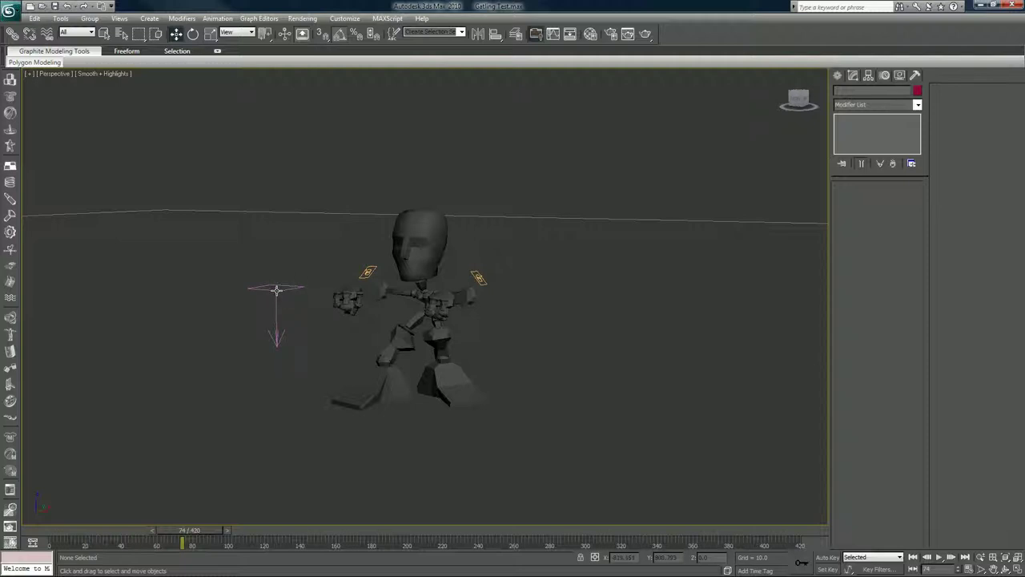
pyautogui.click(277, 290)
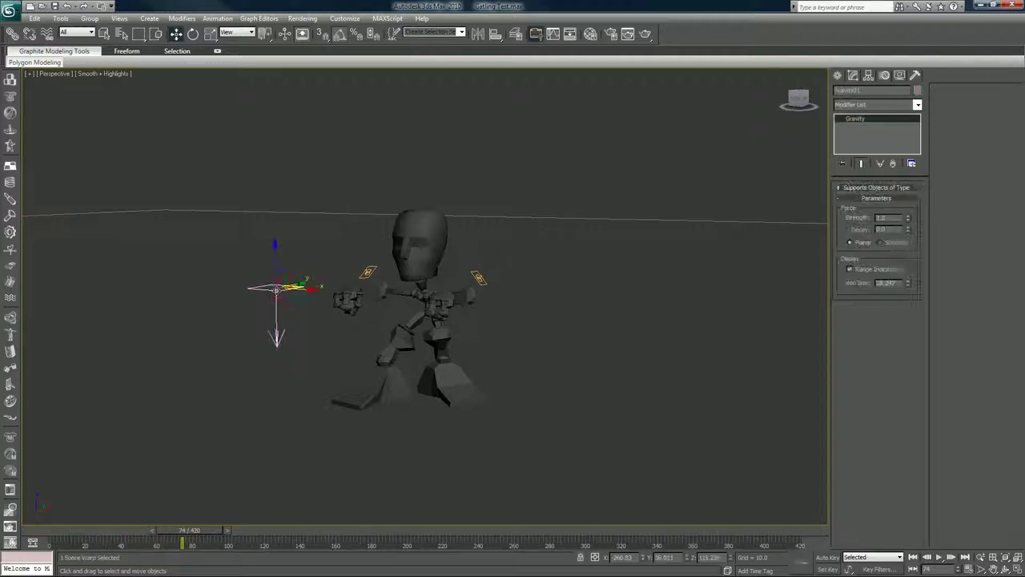
pyautogui.click(283, 225)
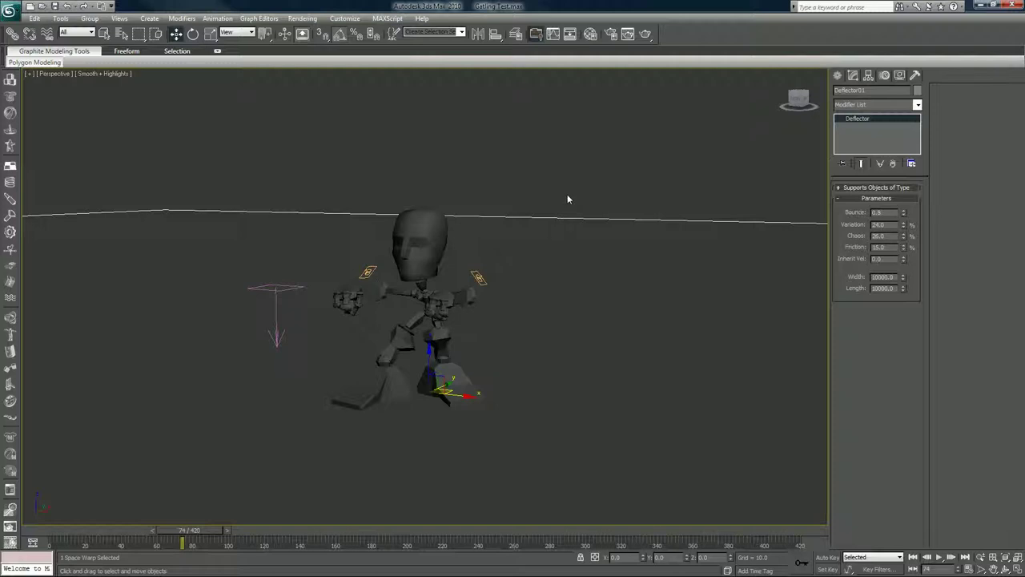
pyautogui.click(545, 187)
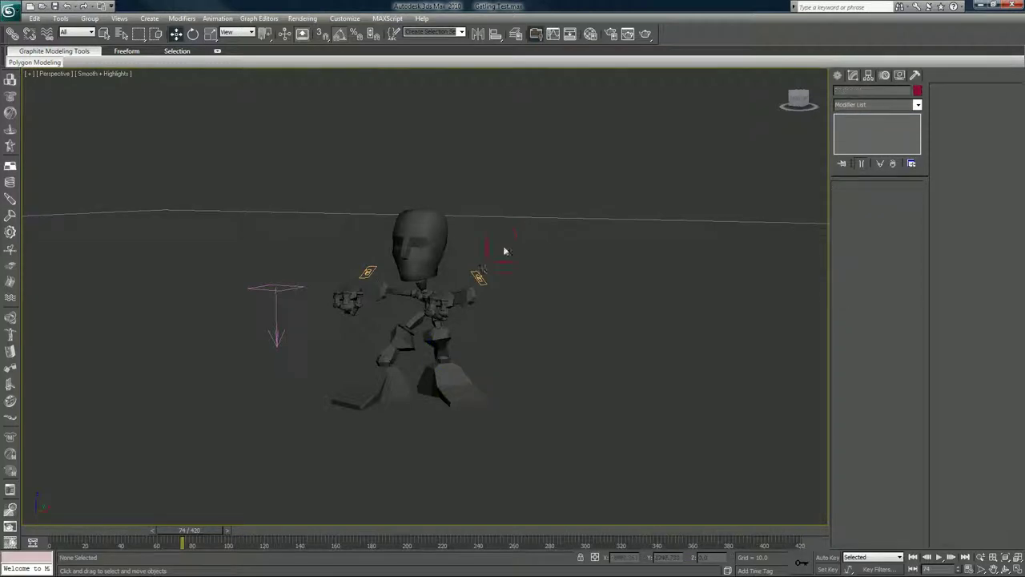
pyautogui.click(476, 277)
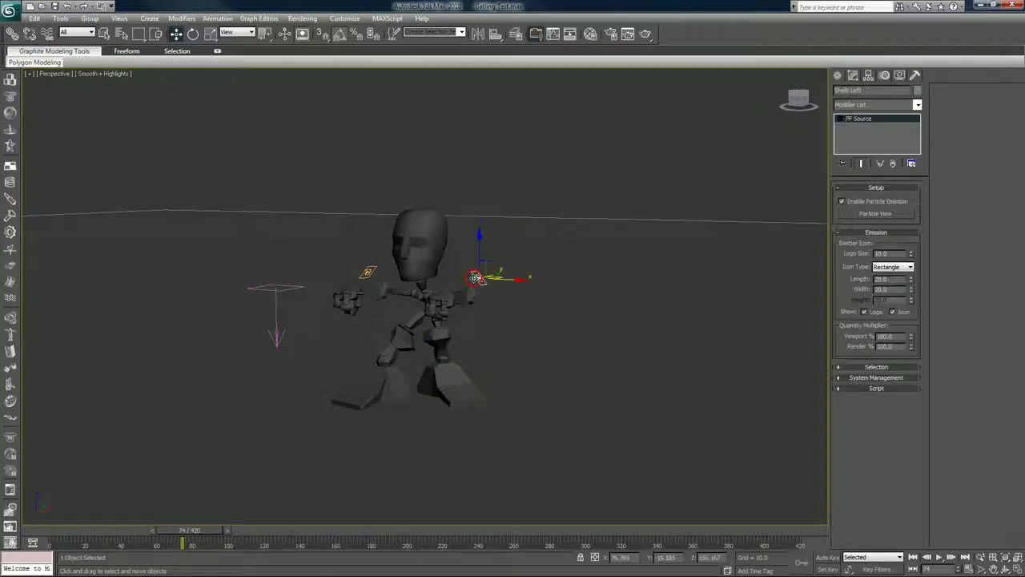
pyautogui.click(368, 273)
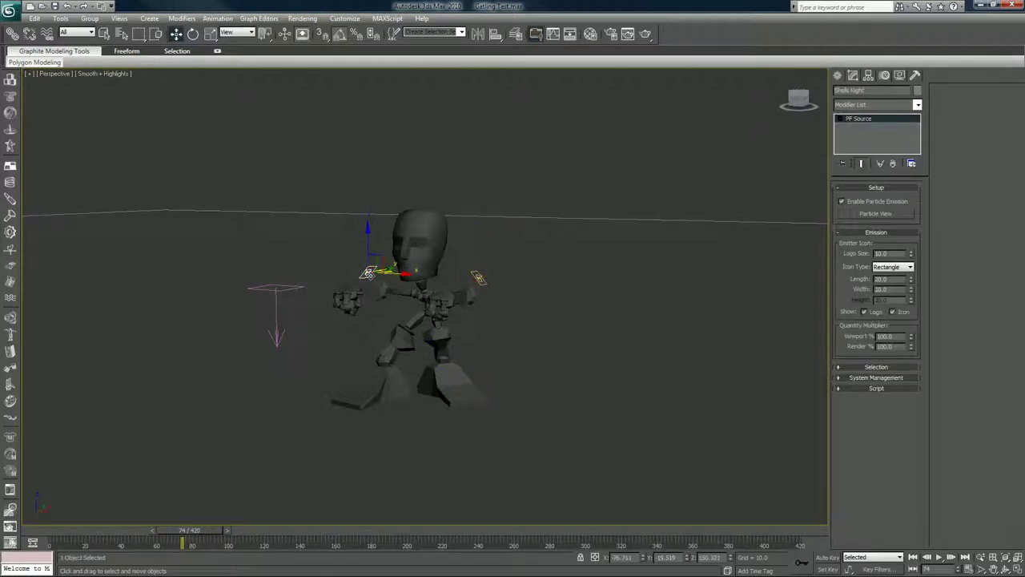
pyautogui.click(479, 277)
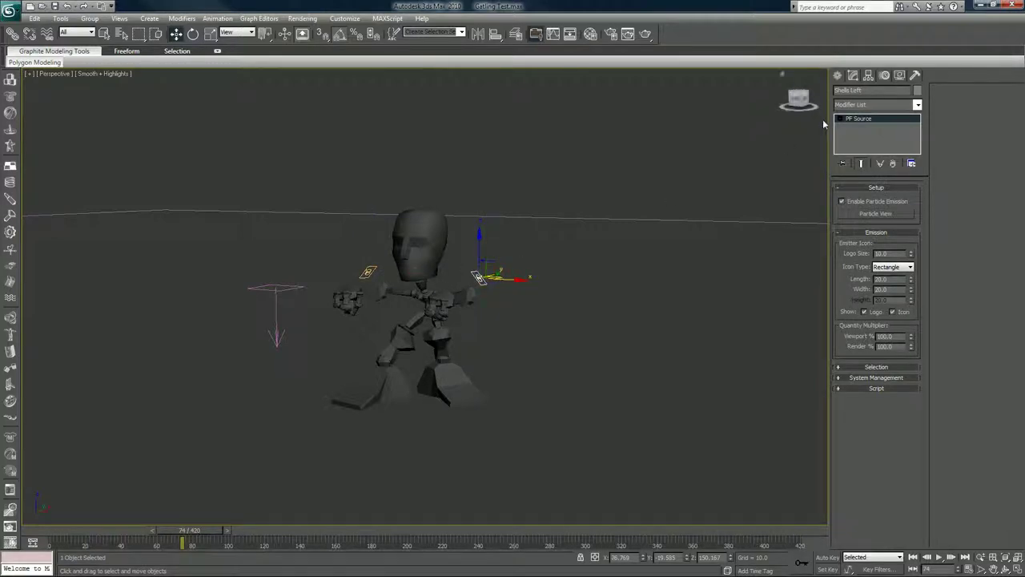
pyautogui.click(860, 91)
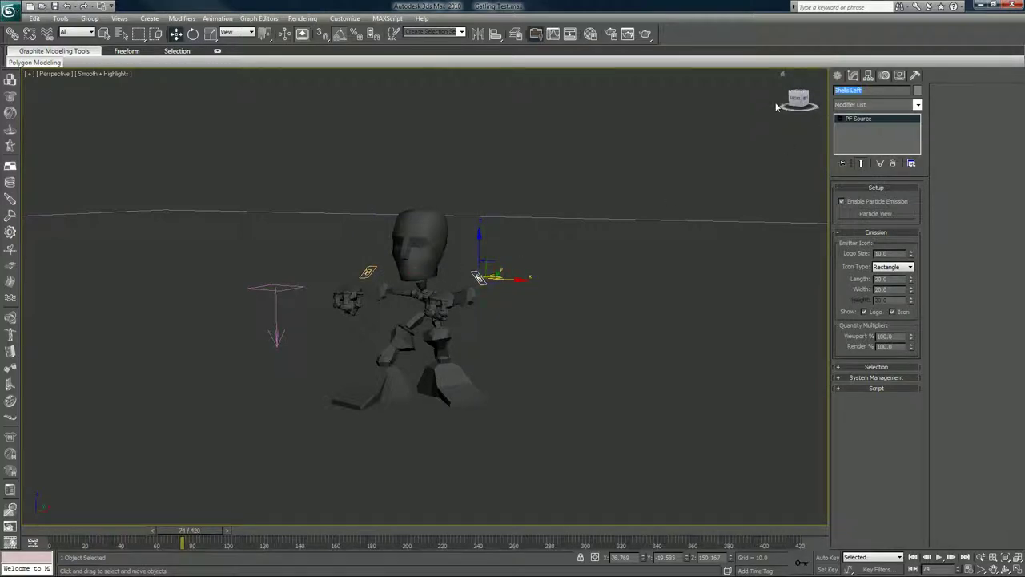
pyautogui.click(368, 271)
pyautogui.click(506, 267)
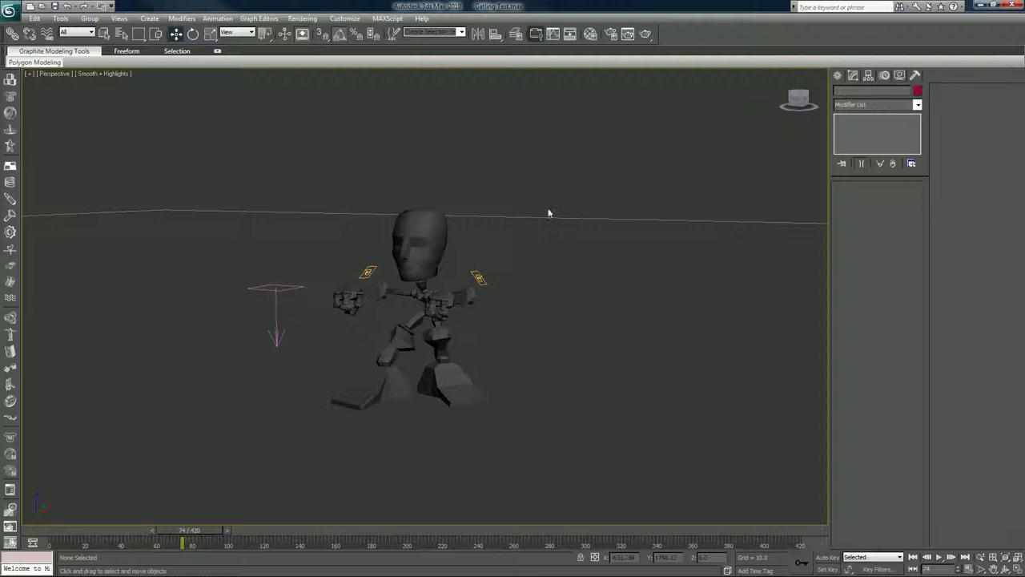
pyautogui.click(588, 225)
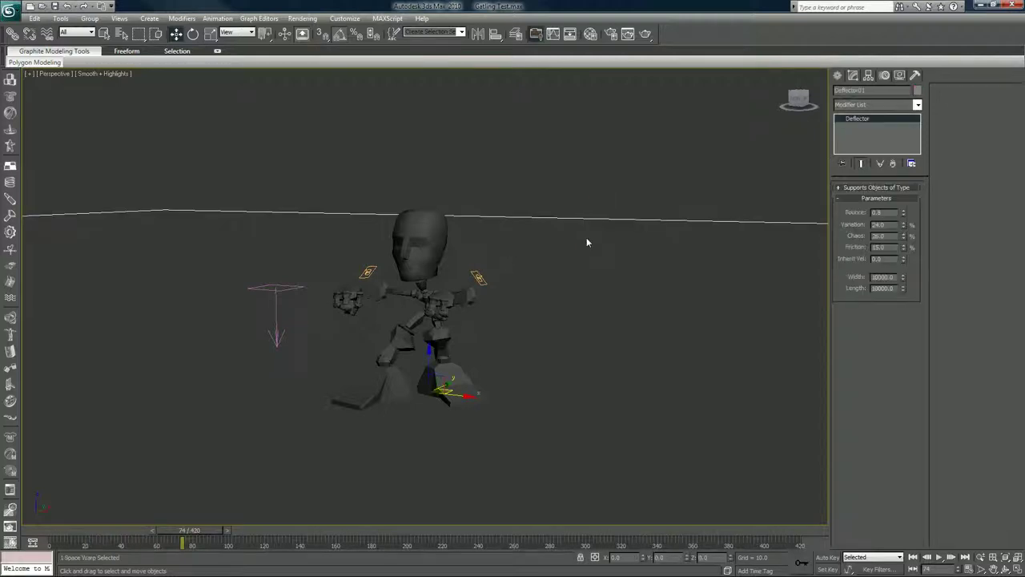
pyautogui.click(539, 295)
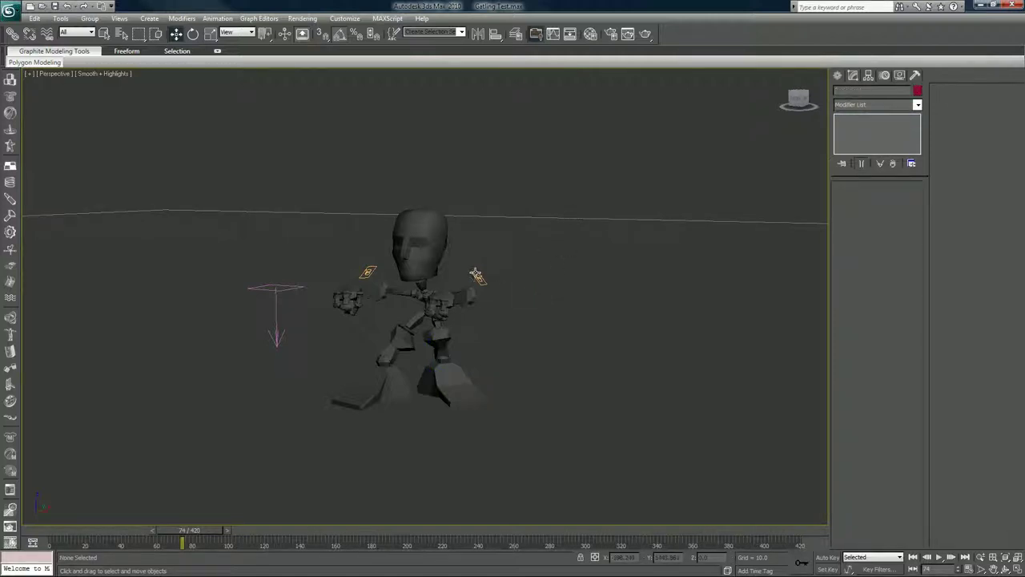
pyautogui.click(476, 275)
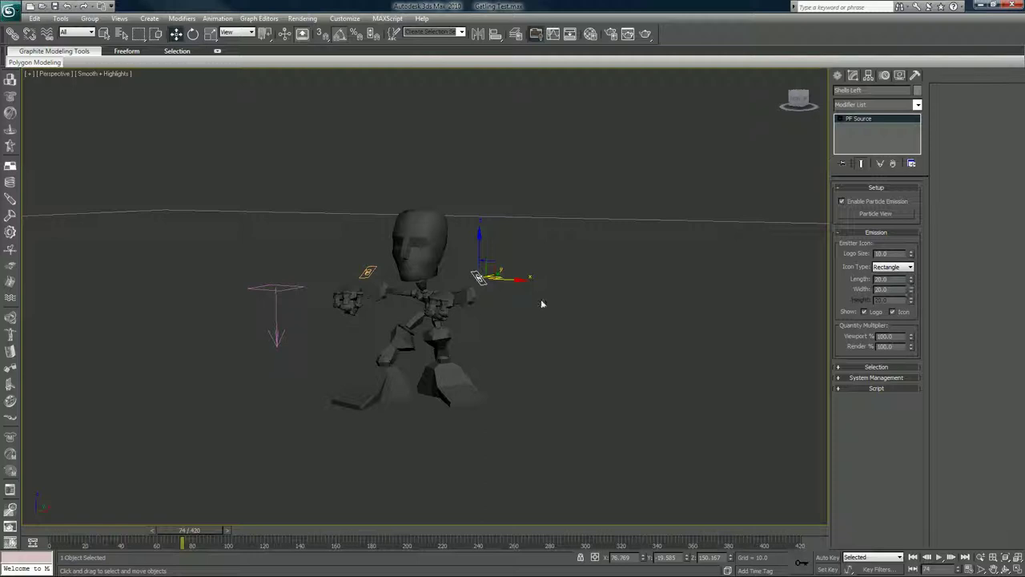
# Open Particle View for the emitter and enlarge it to fill the screen
pyautogui.click(863, 214)
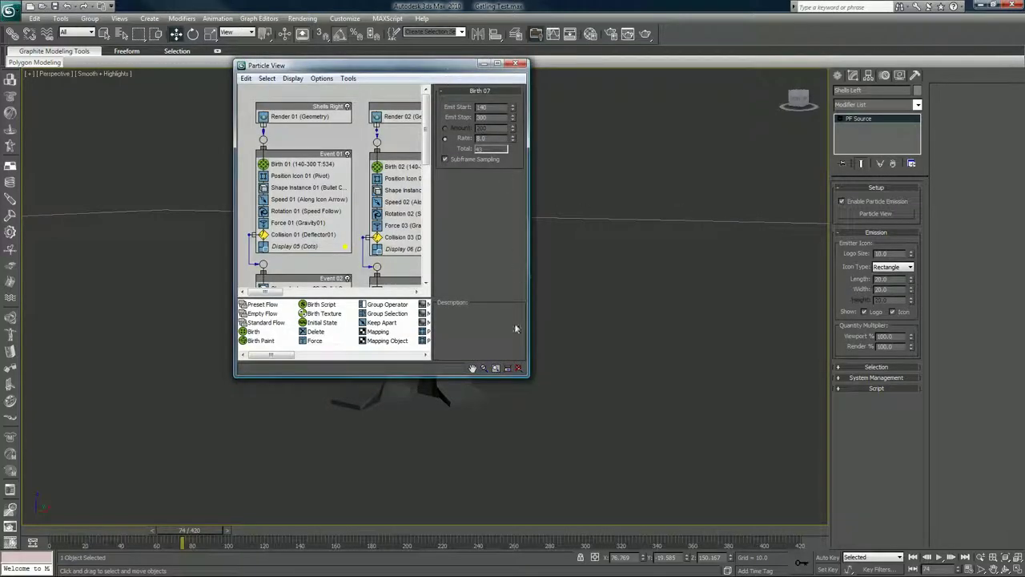
pyautogui.moveTo(530, 377); pyautogui.dragTo(863, 510)
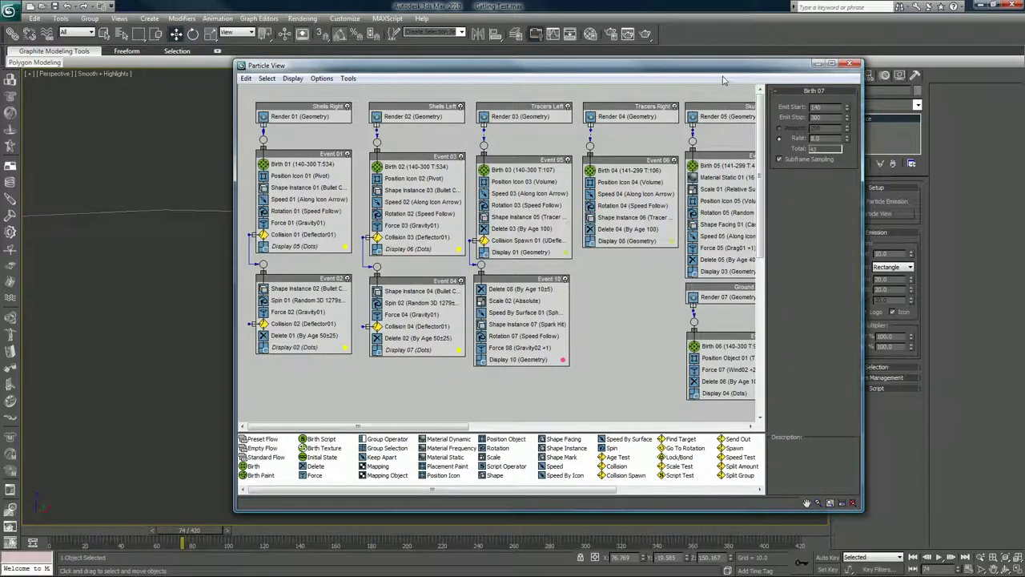
pyautogui.moveTo(731, 65); pyautogui.dragTo(881, 12)
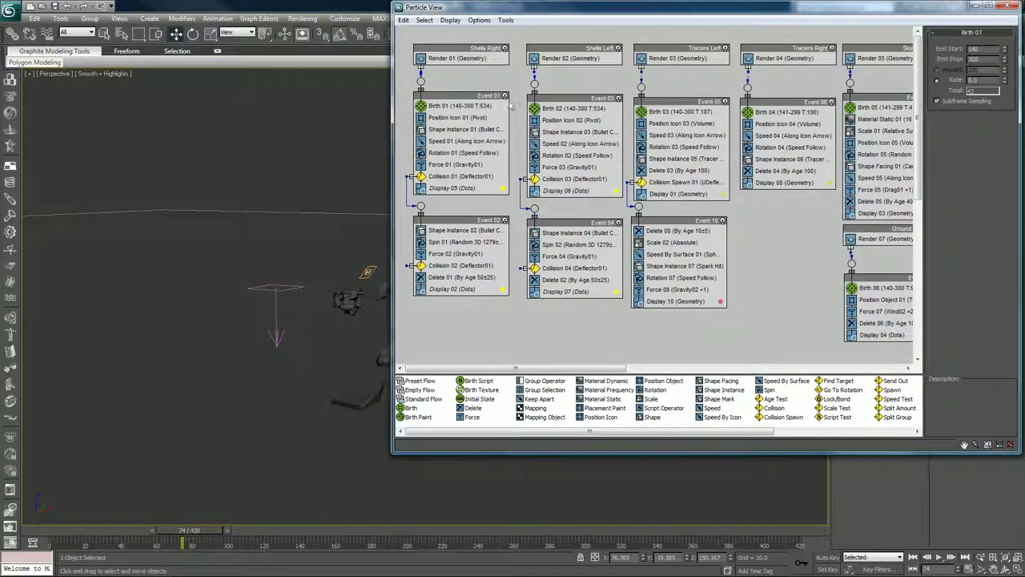
pyautogui.doubleClick(520, 7)
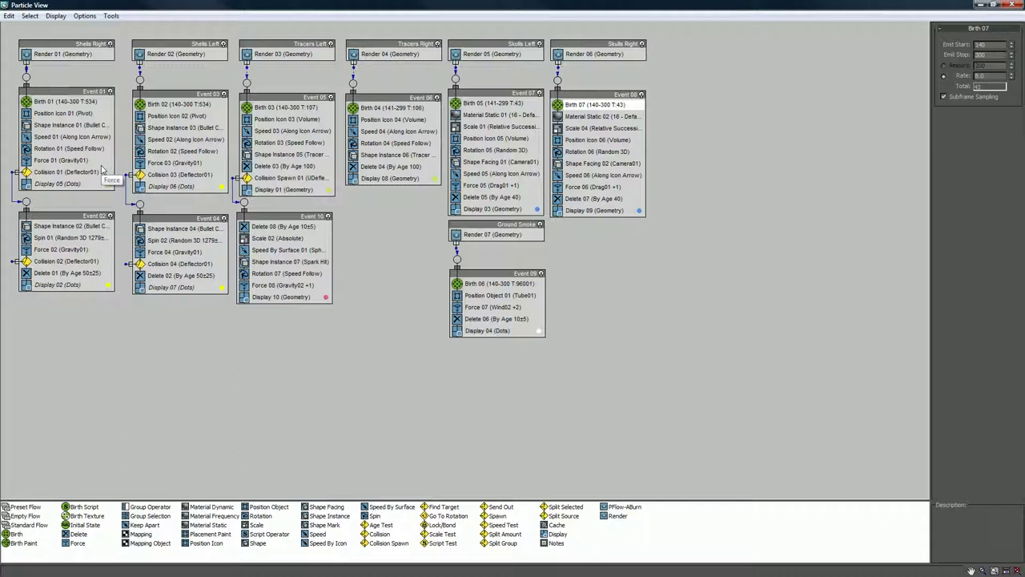
# Inspect the Shells Right and Shells Left events, Birth 02 and Display 06, then restore the window
pyautogui.click(70, 43)
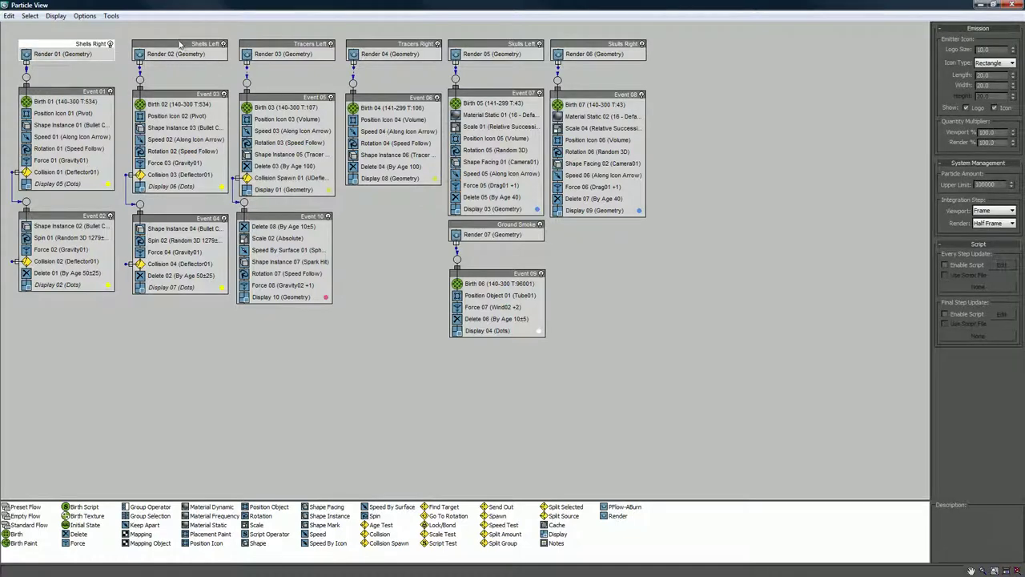
pyautogui.click(180, 44)
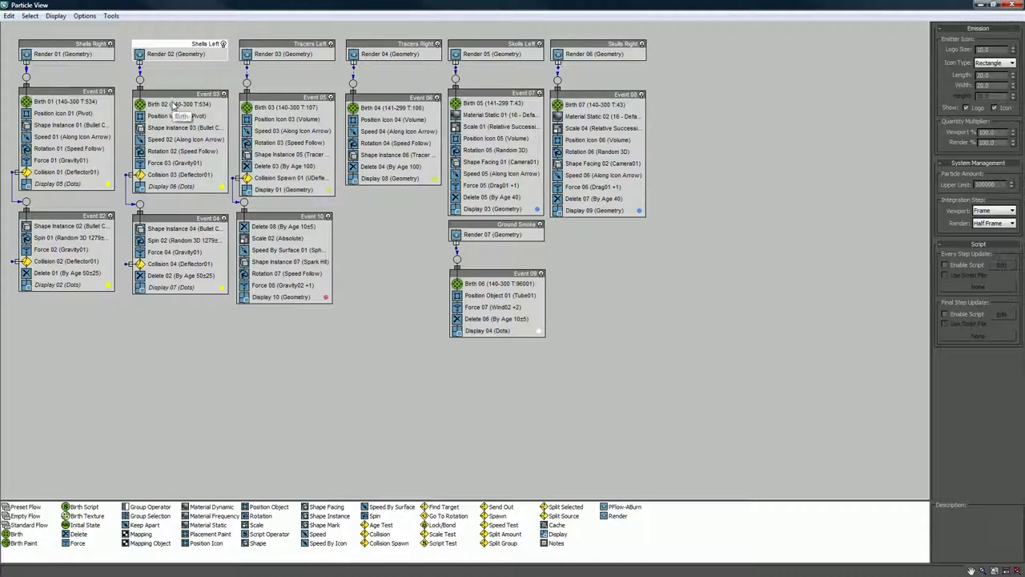
pyautogui.moveTo(178, 105); pyautogui.dragTo(171, 105)
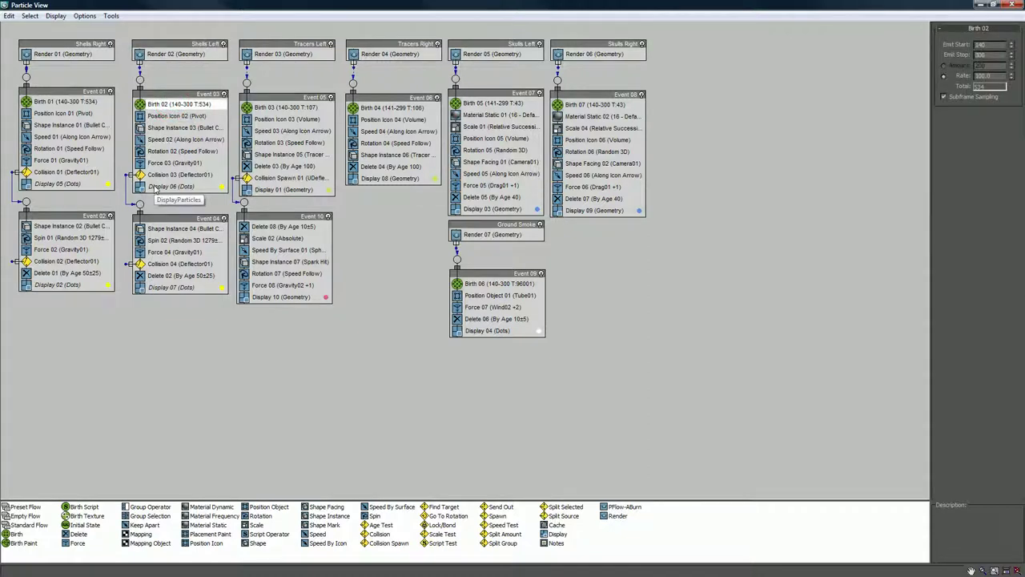
pyautogui.click(156, 186)
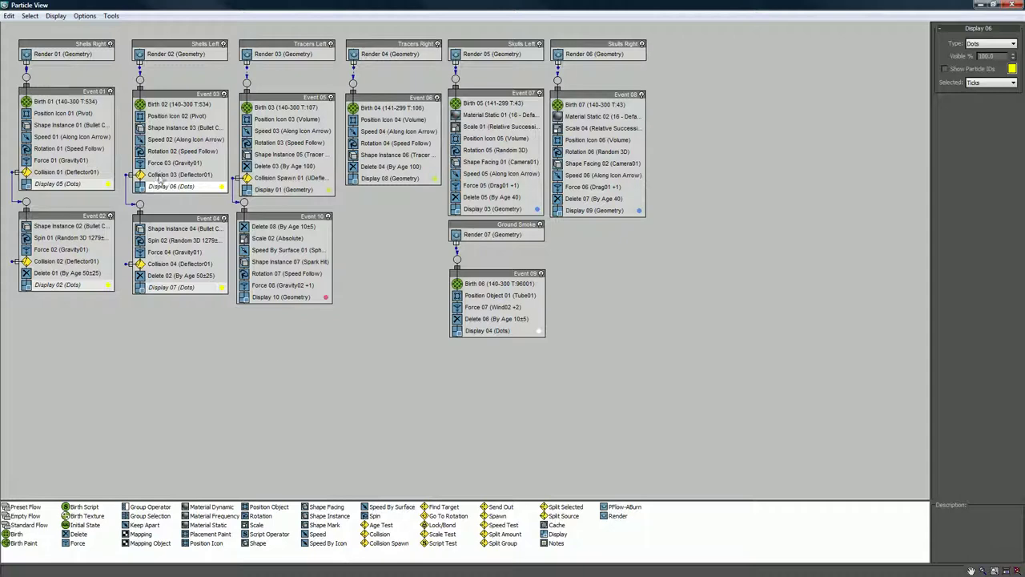
pyautogui.click(128, 133)
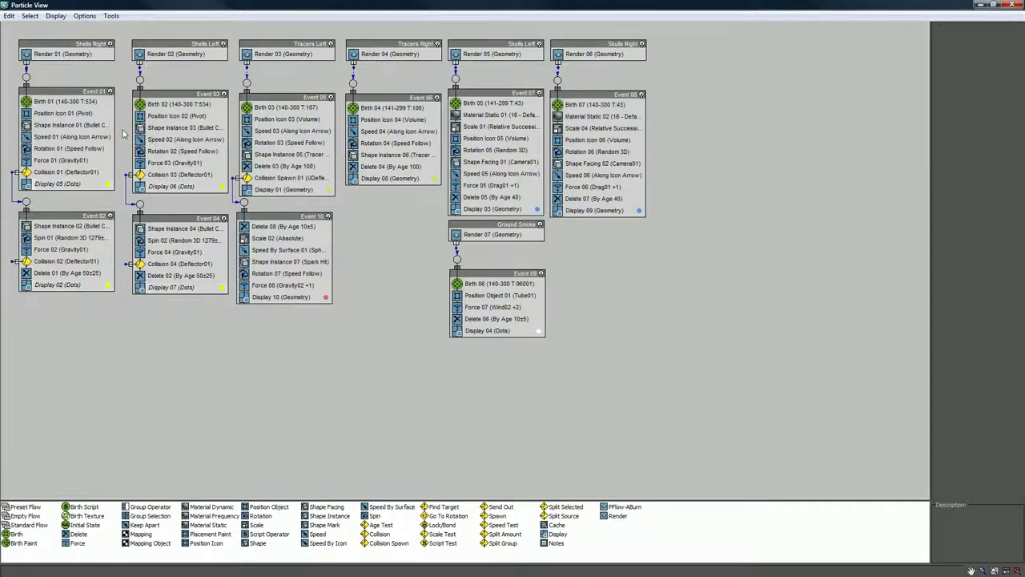
pyautogui.doubleClick(277, 4)
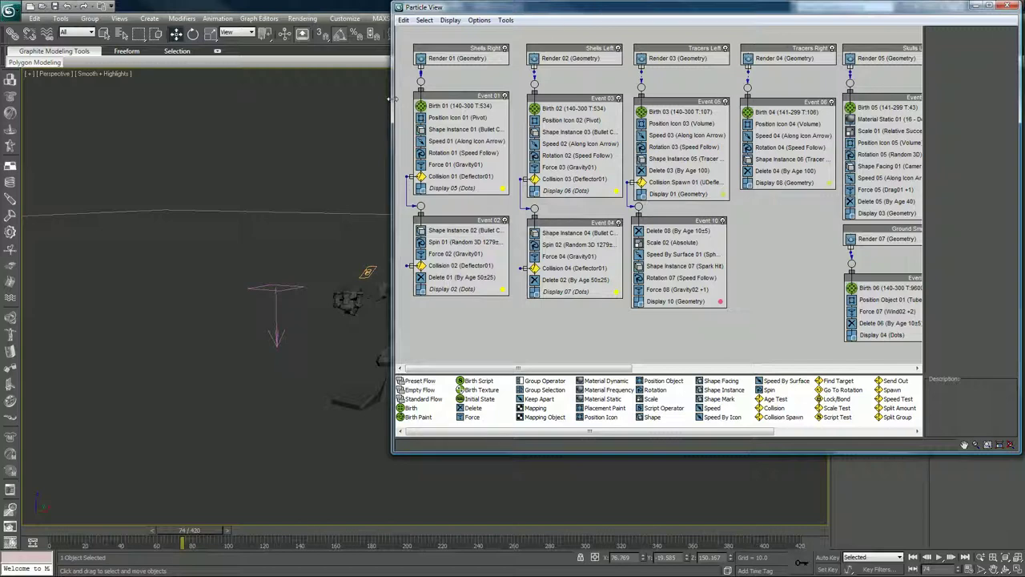
# Narrow Particle View to reveal the robot and advance the animation to frame 207
pyautogui.moveTo(392, 100); pyautogui.dragTo(688, 100)
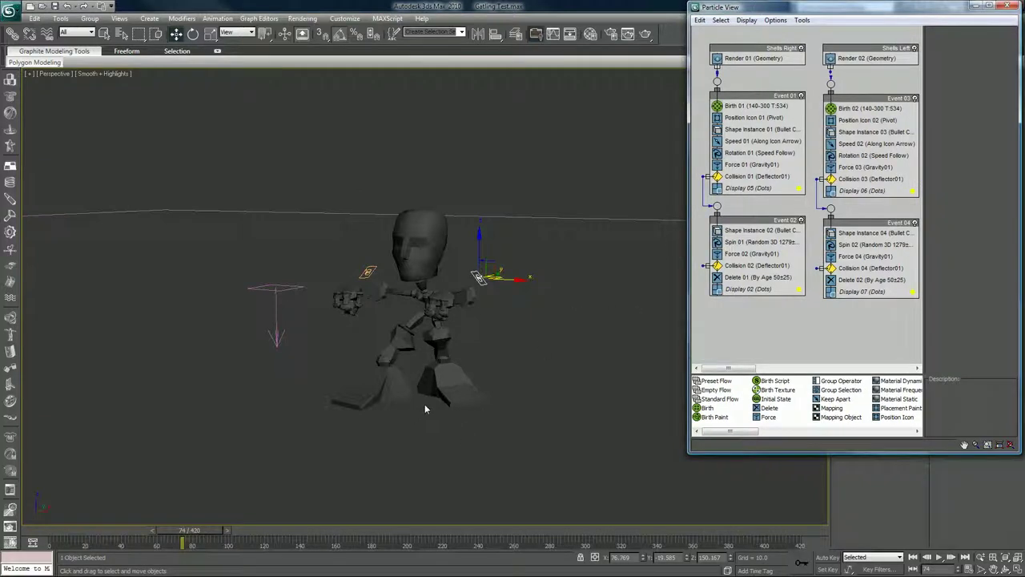
pyautogui.keyDown('alt'); pyautogui.moveTo(425, 404); pyautogui.dragTo(402, 403, button='middle'); pyautogui.keyUp('alt')
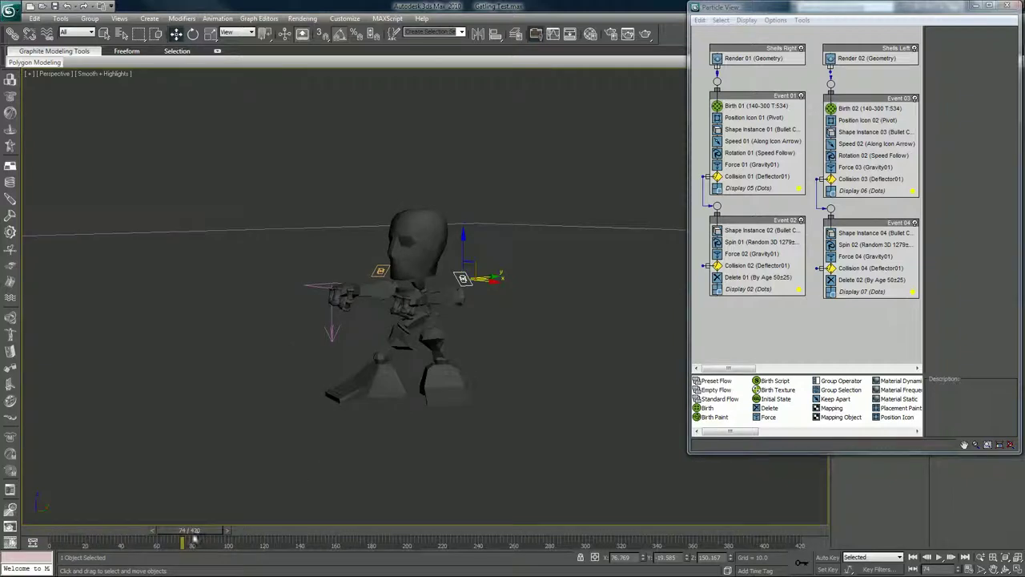
pyautogui.moveTo(194, 539); pyautogui.dragTo(431, 539)
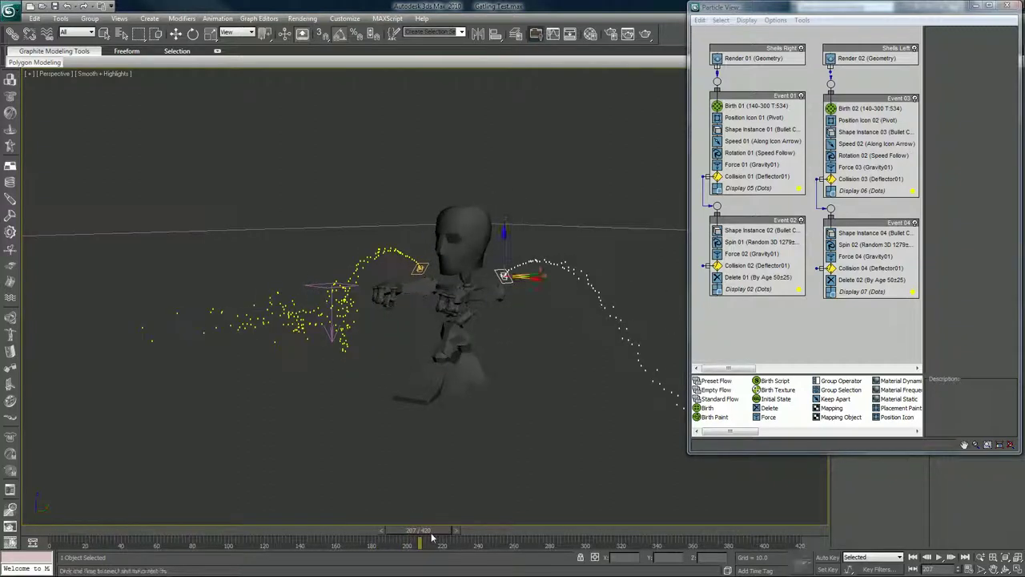
pyautogui.press('w')
pyautogui.keyDown('alt'); pyautogui.moveTo(565, 459); pyautogui.dragTo(427, 447, button='middle'); pyautogui.keyUp('alt')
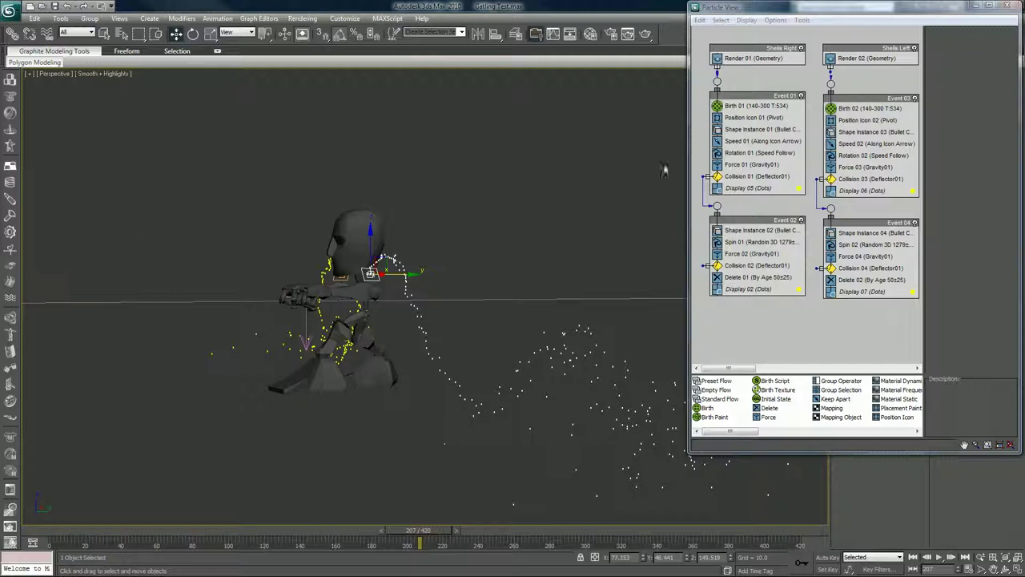
# Review the Birth 01 and Display 05 settings of Event 01, then save the scene
pyautogui.click(741, 109)
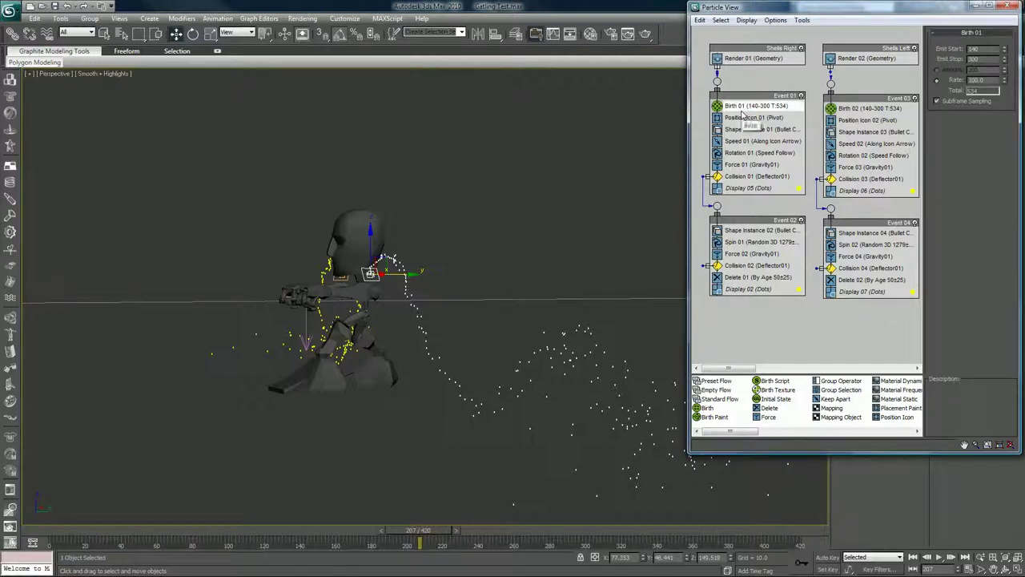
pyautogui.click(748, 188)
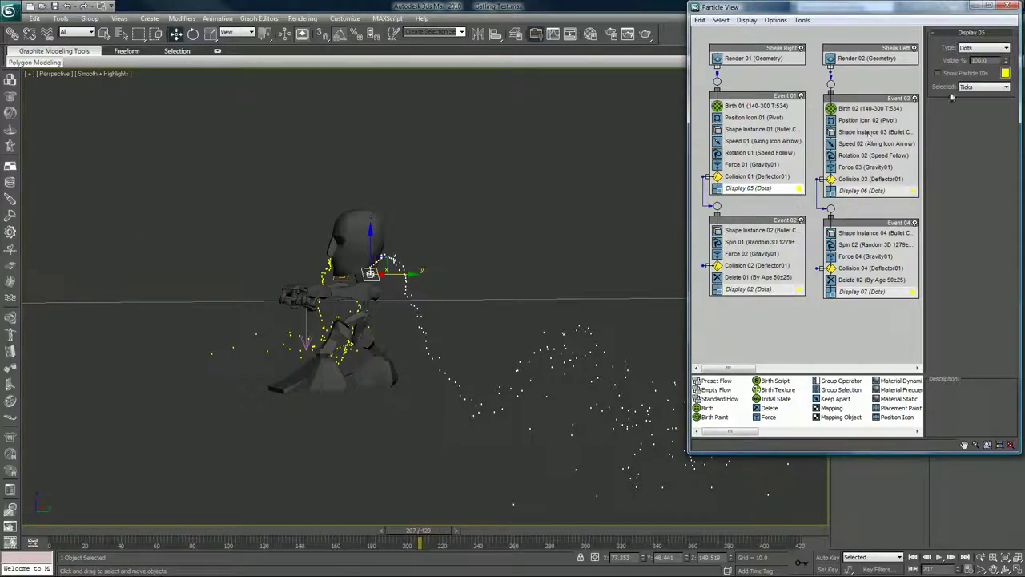
pyautogui.hotkey('ctrl', 's')
# Check Shape Instance 01's Bullet Case shape, then switch Display 05 from Dots to Geometry
pyautogui.click(763, 129)
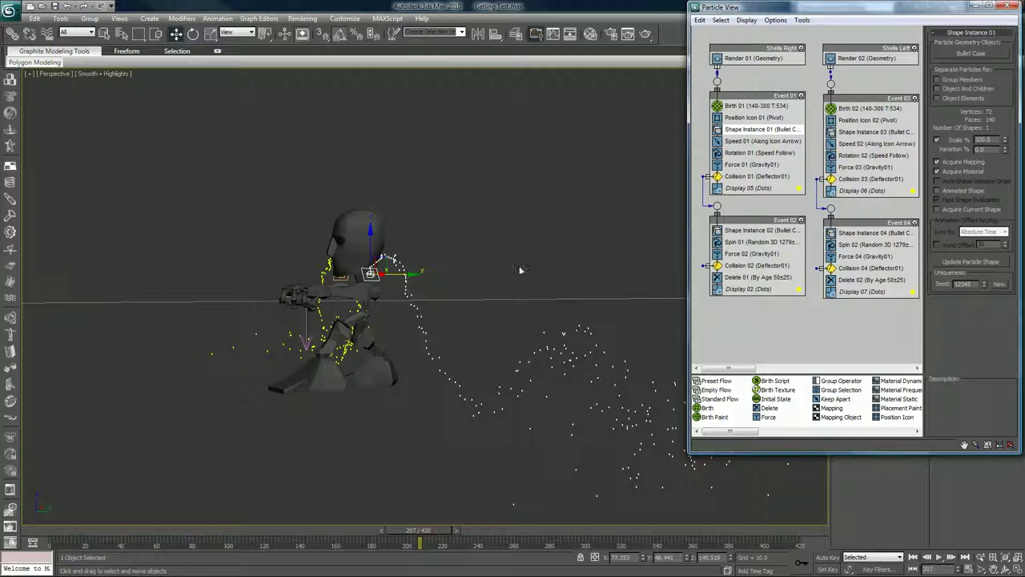
pyautogui.click(748, 188)
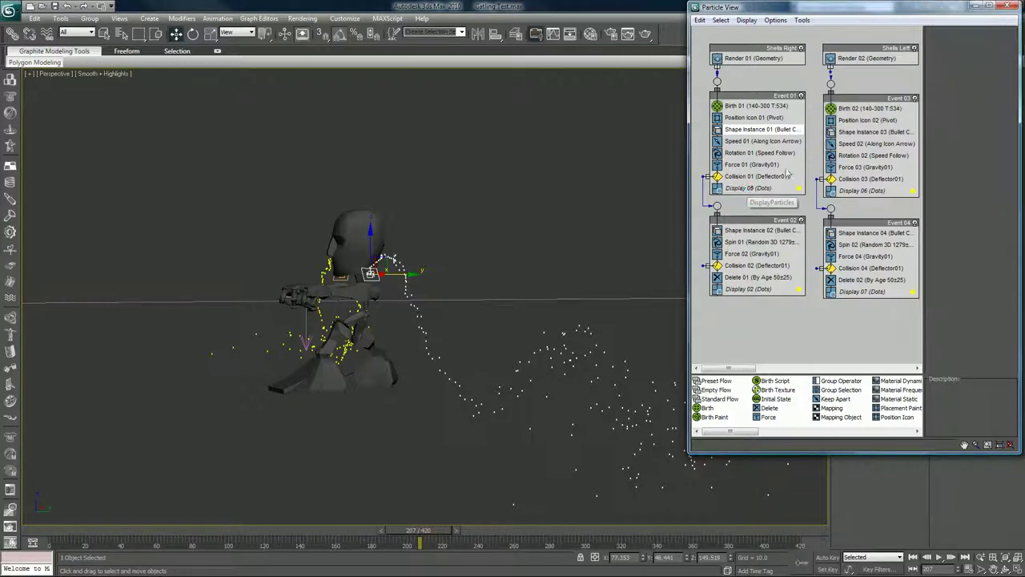
pyautogui.click(982, 48)
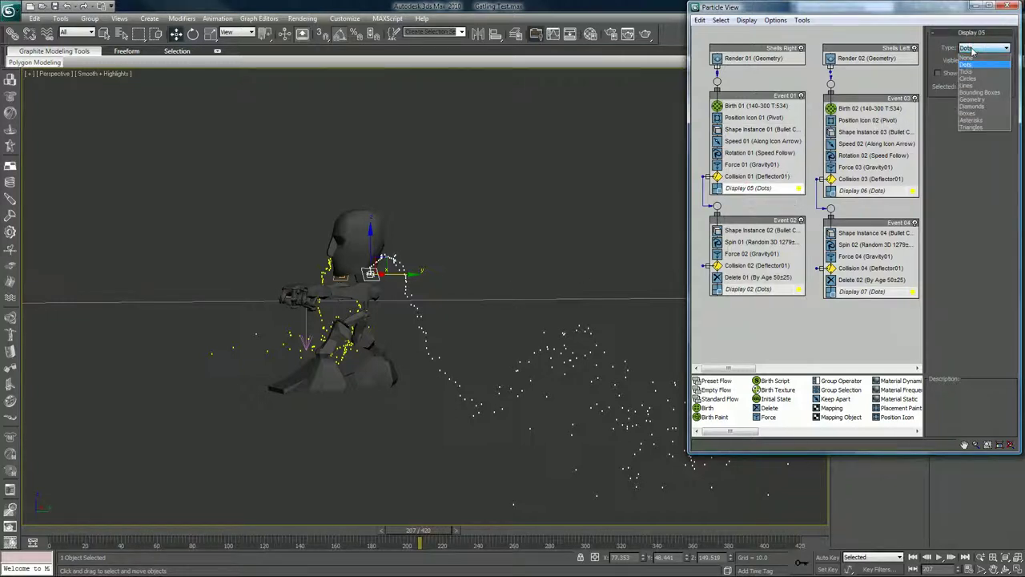
pyautogui.click(975, 101)
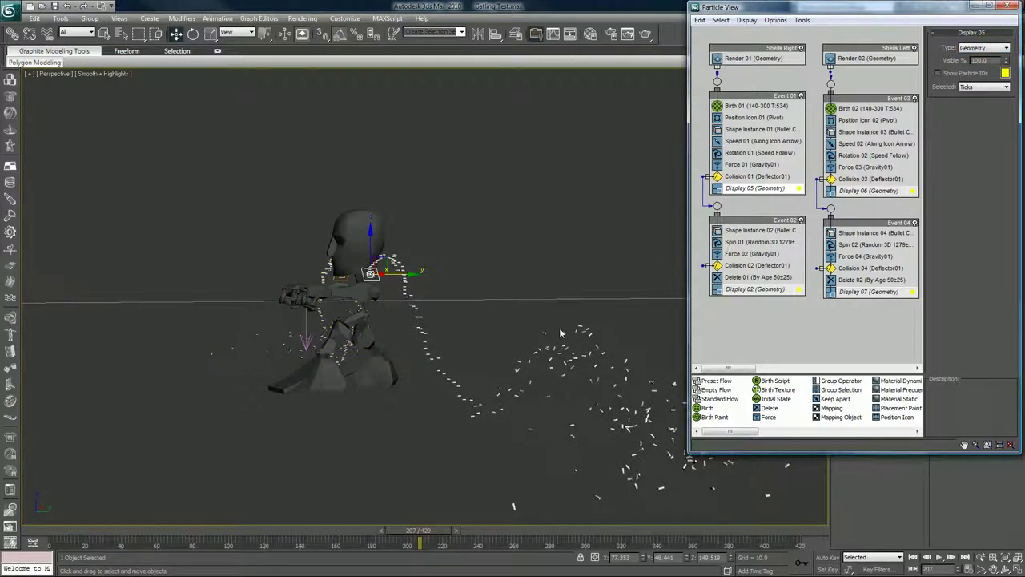
# Zoom and orbit in close on the casing geometry, then rewind to about frame 173
pyautogui.keyDown('alt'); pyautogui.moveTo(561, 333); pyautogui.dragTo(529, 326, button='middle'); pyautogui.keyUp('alt')
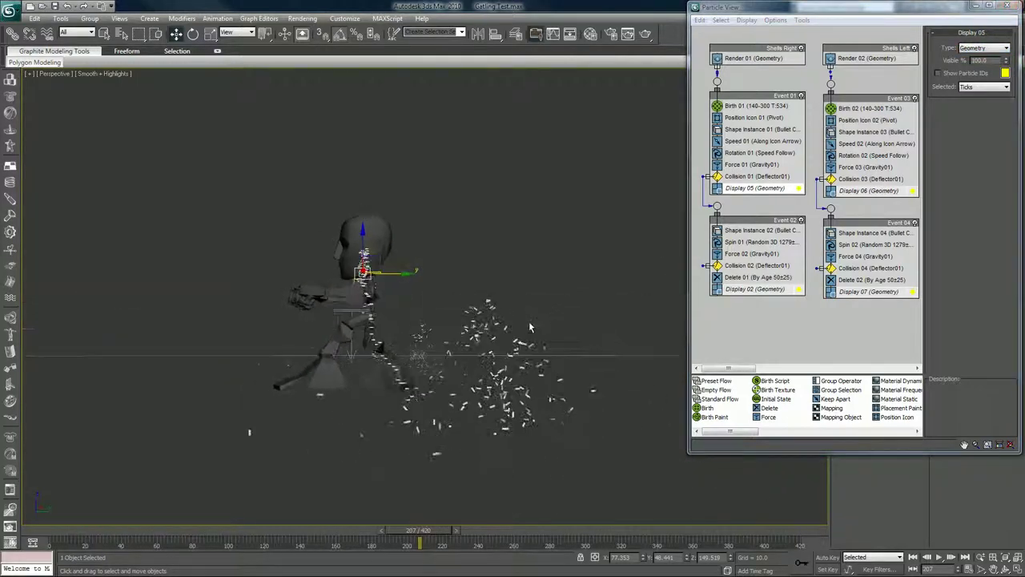
pyautogui.scroll(4, 520, 316)
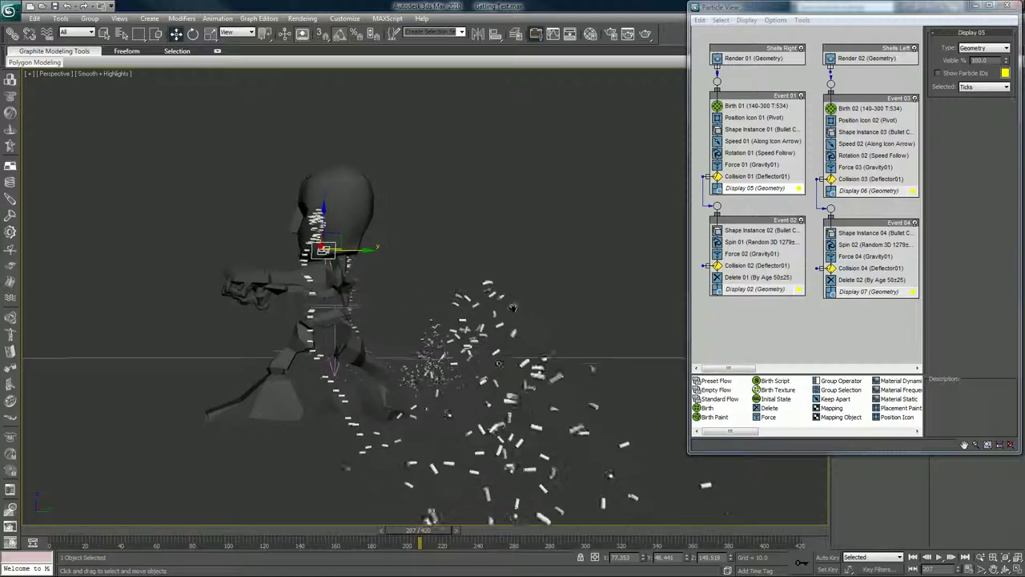
pyautogui.scroll(3, 513, 308)
pyautogui.scroll(2, 485, 292)
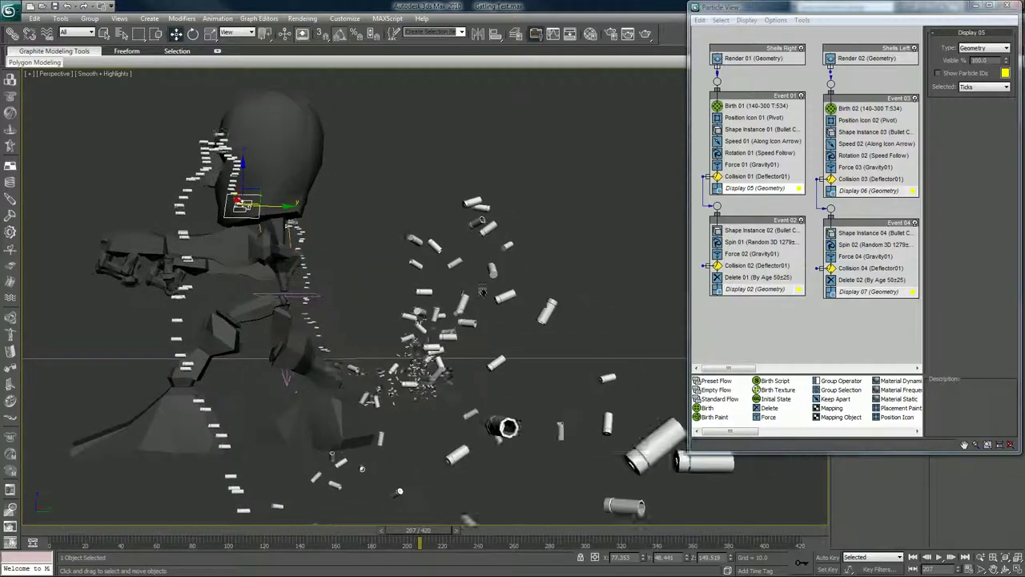
pyautogui.keyDown('alt'); pyautogui.moveTo(483, 292); pyautogui.dragTo(471, 282, button='middle'); pyautogui.keyUp('alt')
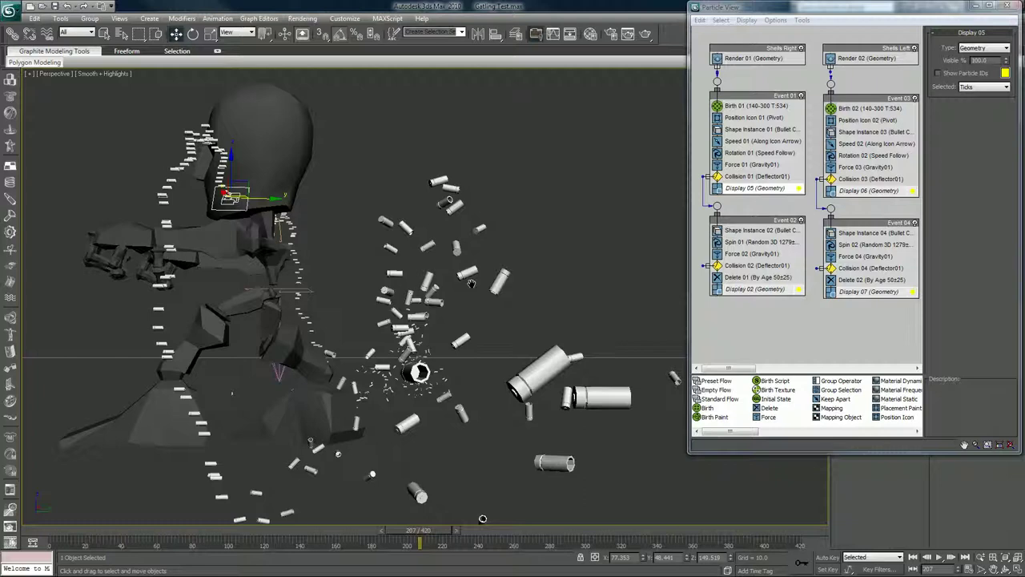
pyautogui.scroll(5, 465, 284)
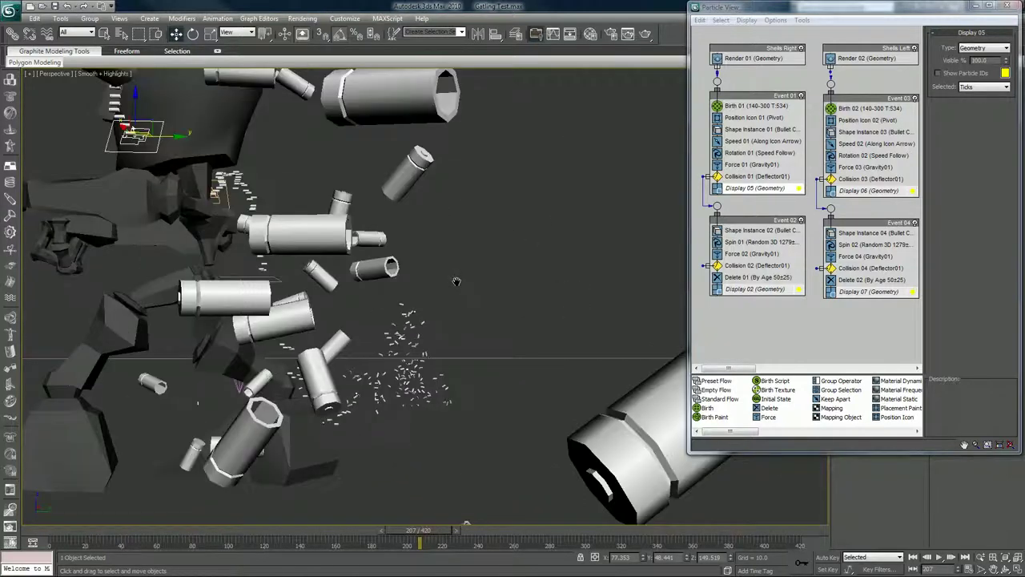
pyautogui.keyDown('alt'); pyautogui.moveTo(457, 281); pyautogui.dragTo(462, 291, button='middle'); pyautogui.keyUp('alt')
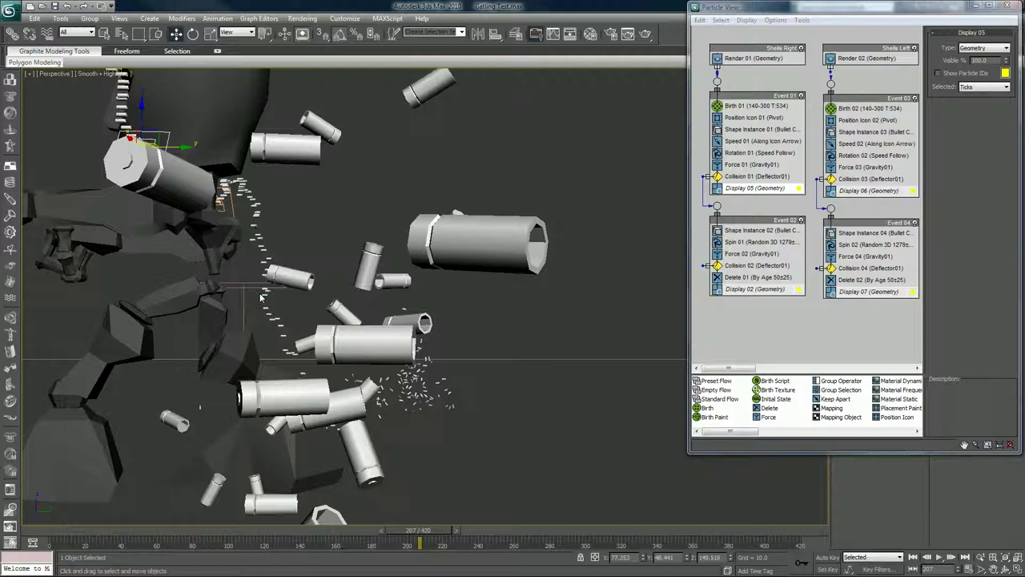
pyautogui.keyDown('alt'); pyautogui.moveTo(260, 296); pyautogui.dragTo(290, 311, button='middle'); pyautogui.keyUp('alt')
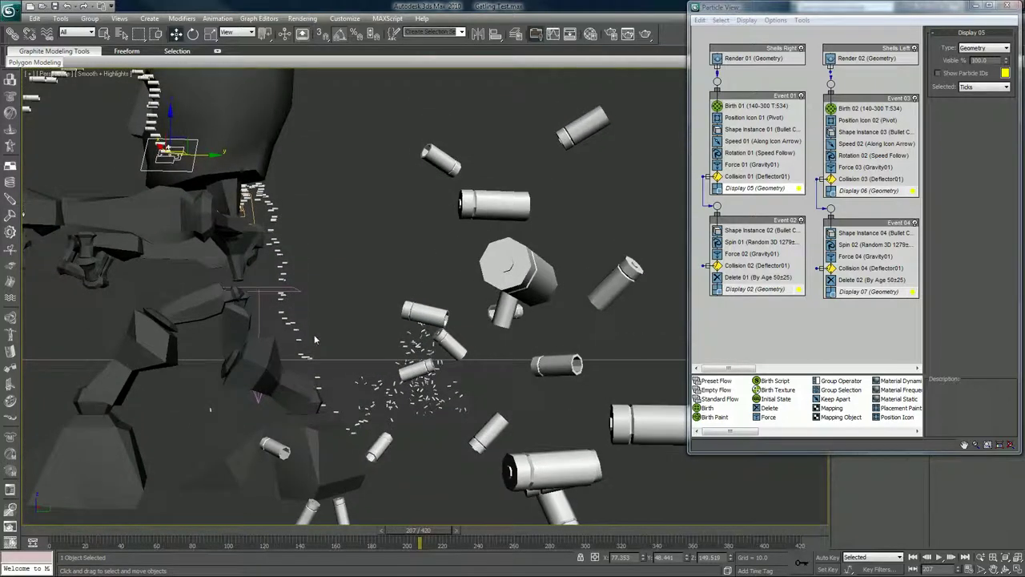
pyautogui.scroll(-5, 315, 340)
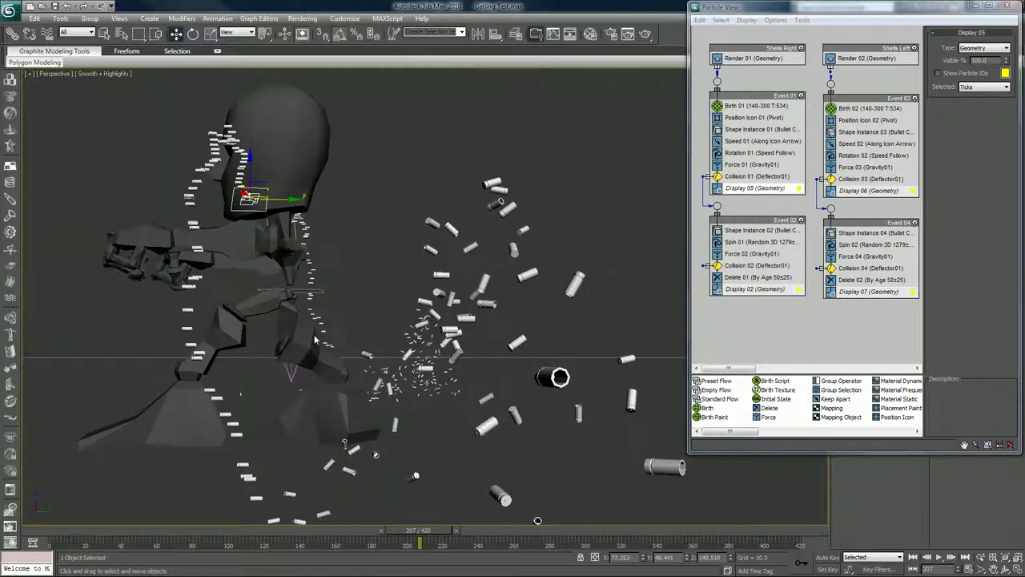
pyautogui.moveTo(288, 535); pyautogui.dragTo(365, 539)
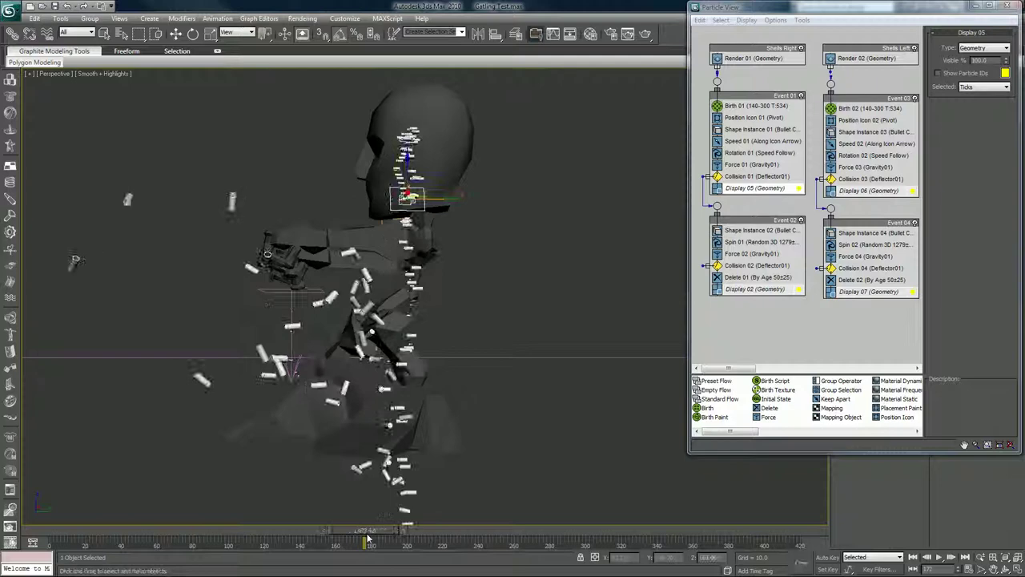
# Orbit to the robot's other side to watch the shells arc out at frame 176
pyautogui.press('w')
pyautogui.keyDown('alt'); pyautogui.moveTo(345, 352); pyautogui.dragTo(478, 405, button='middle'); pyautogui.keyUp('alt')
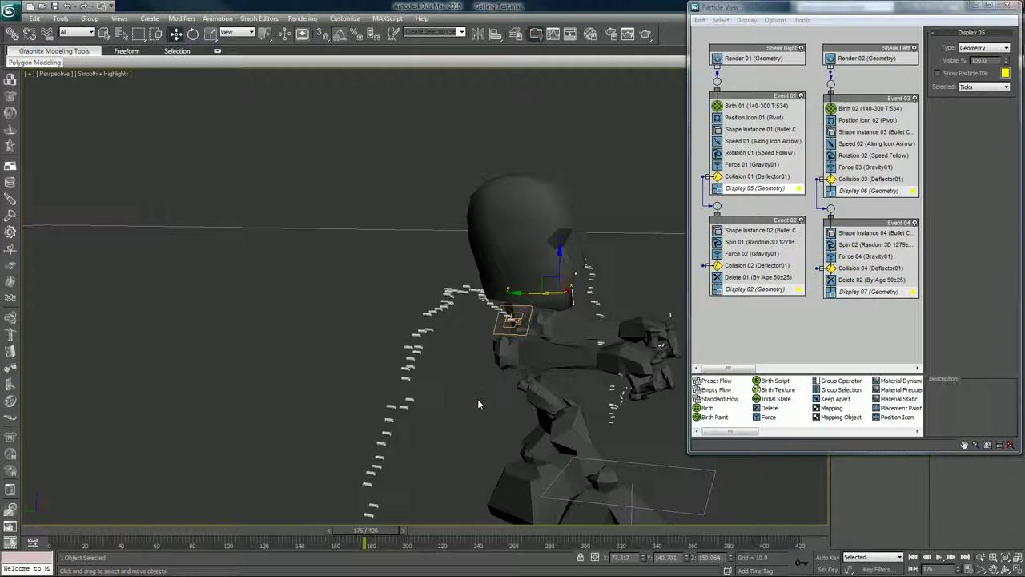
# Deselect, move to frame 201, and frame the bounced casings scattered across the ground
pyautogui.scroll(-2, 478, 403)
pyautogui.moveTo(478, 404); pyautogui.dragTo(513, 270, button='middle')
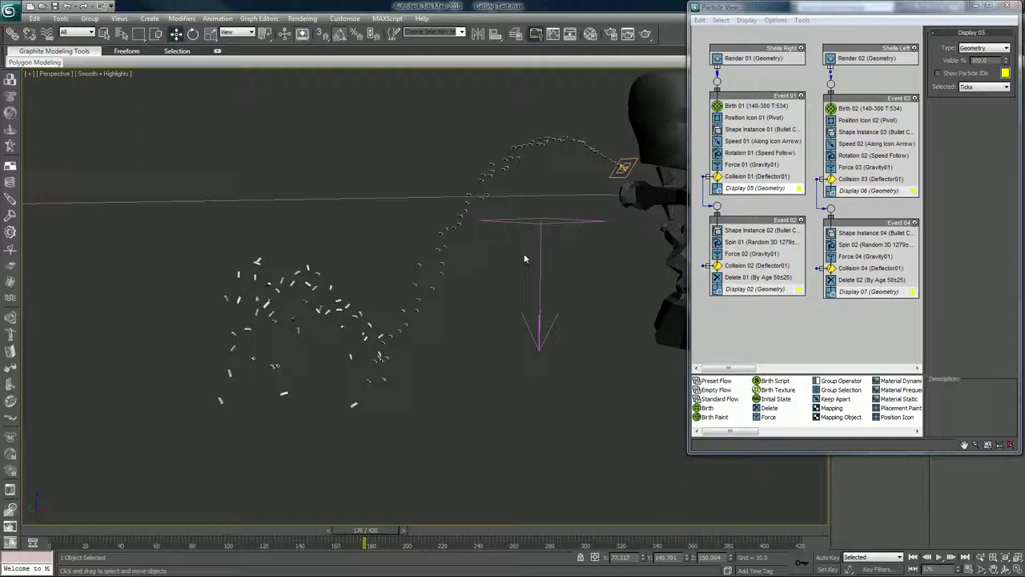
pyautogui.click(505, 266)
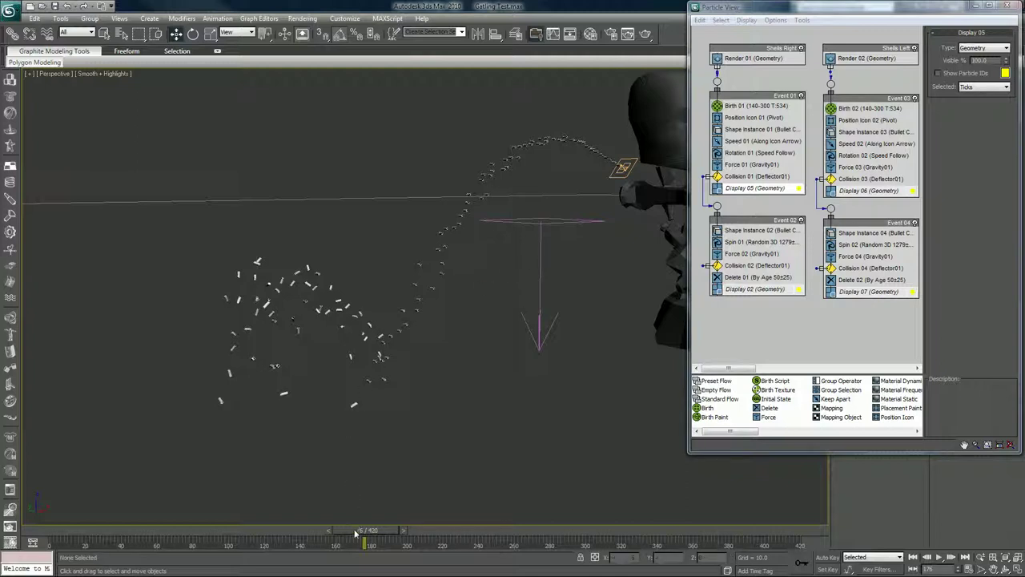
pyautogui.moveTo(363, 533); pyautogui.dragTo(405, 533)
pyautogui.press('w')
pyautogui.scroll(5, 408, 358)
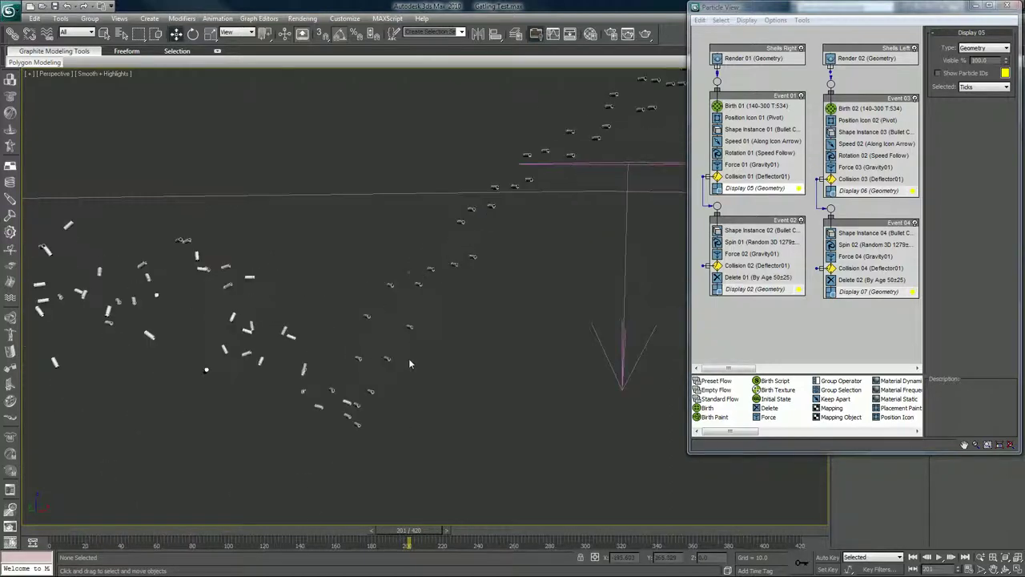
pyautogui.scroll(-5, 168, 388)
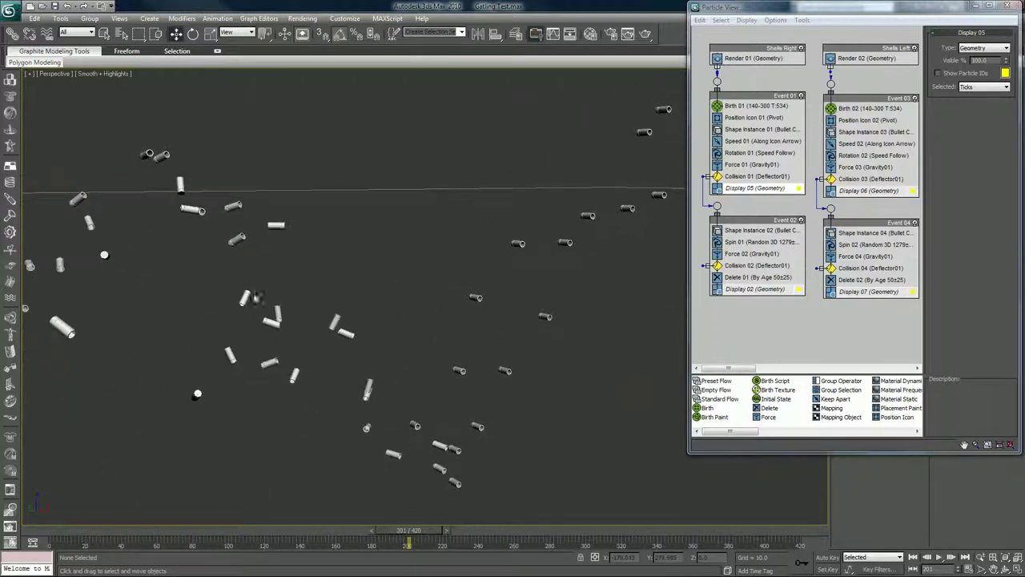
pyautogui.moveTo(186, 282); pyautogui.dragTo(332, 284, button='middle')
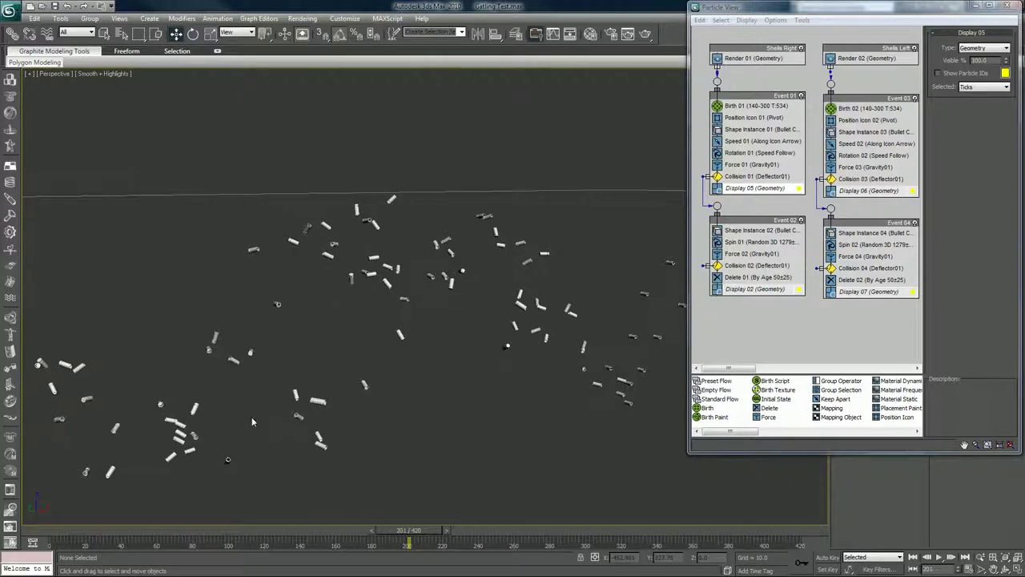
pyautogui.keyDown('alt'); pyautogui.moveTo(252, 417); pyautogui.dragTo(329, 350, button='middle'); pyautogui.keyUp('alt')
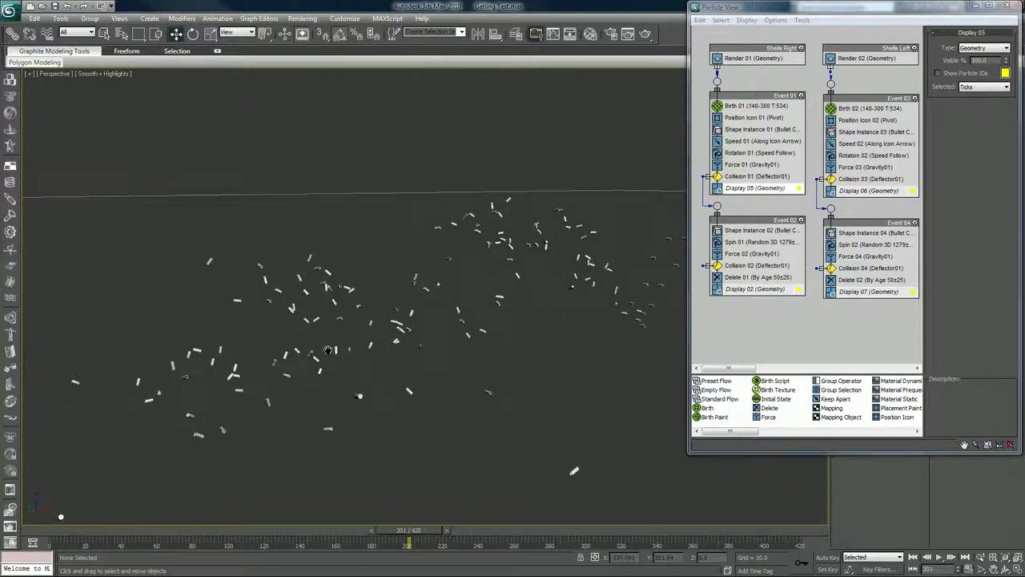
pyautogui.keyDown('alt'); pyautogui.moveTo(397, 342); pyautogui.dragTo(435, 349, button='middle'); pyautogui.keyUp('alt')
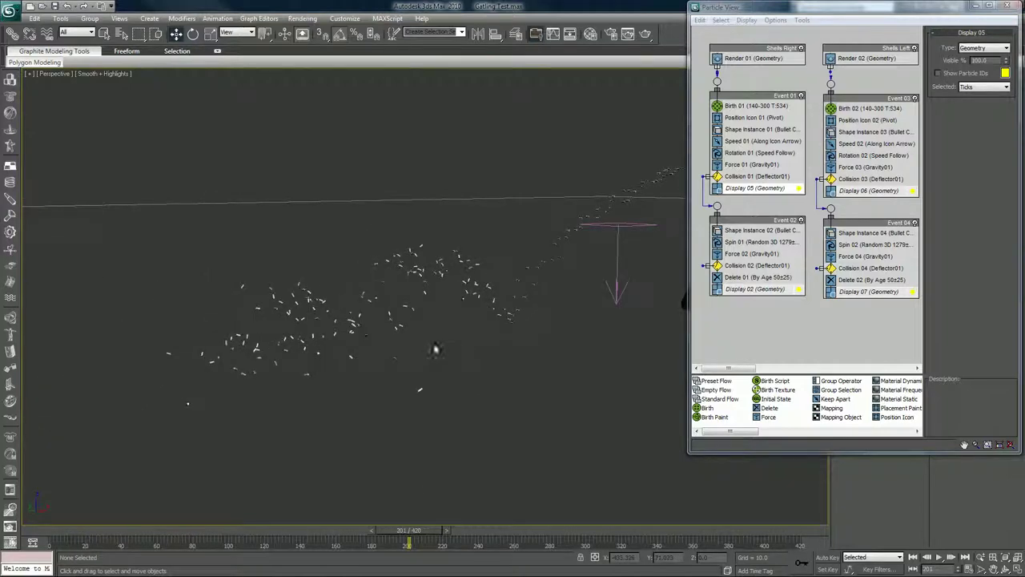
# Show the Collision 01 settings and select the ground Deflector01
pyautogui.click(748, 177)
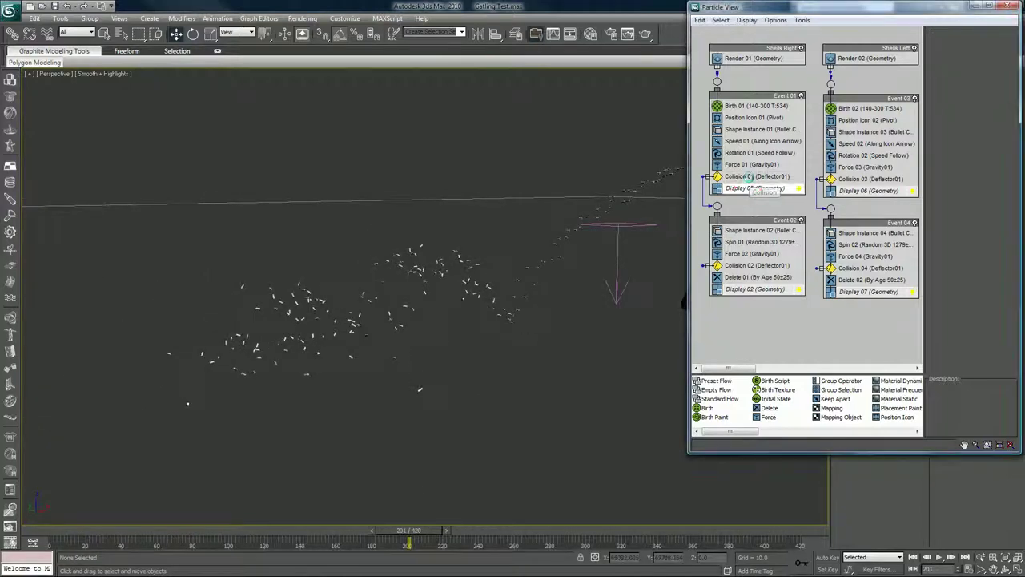
pyautogui.click(749, 177)
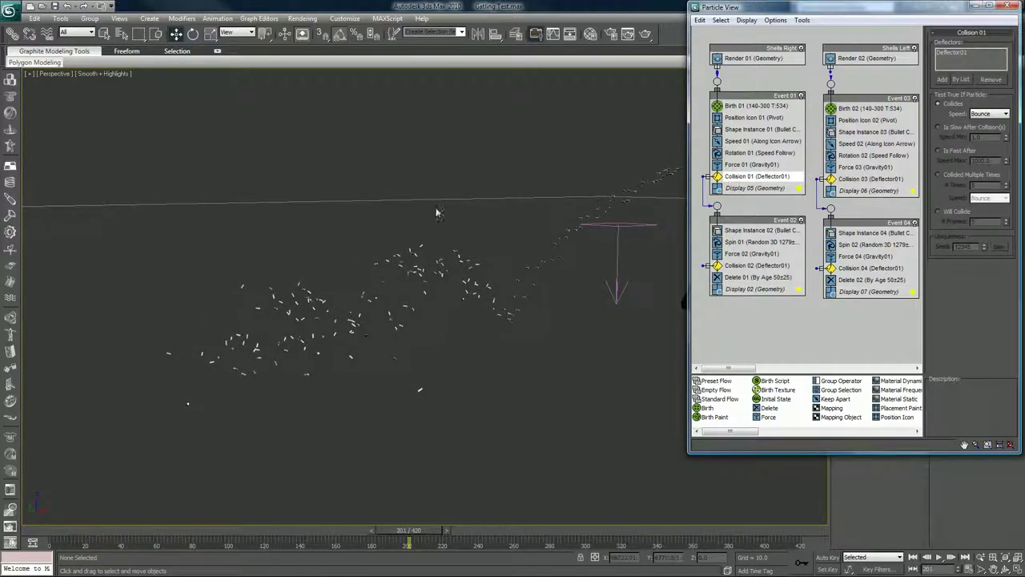
pyautogui.click(397, 189)
pyautogui.click(380, 206)
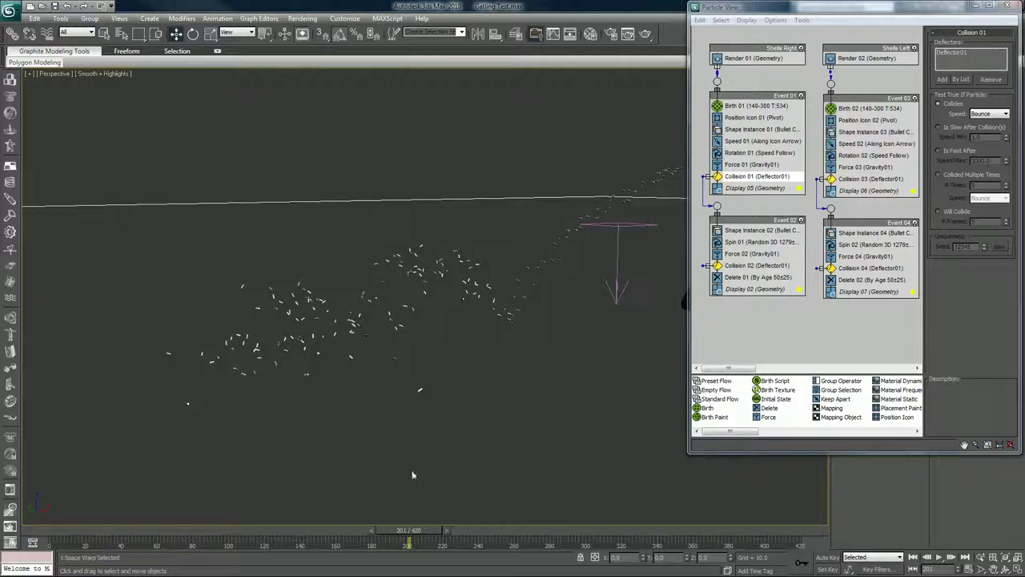
# At frame 212, review Collision 02, then Delete 01's age settings: life span 50, variation 25
pyautogui.click(731, 221)
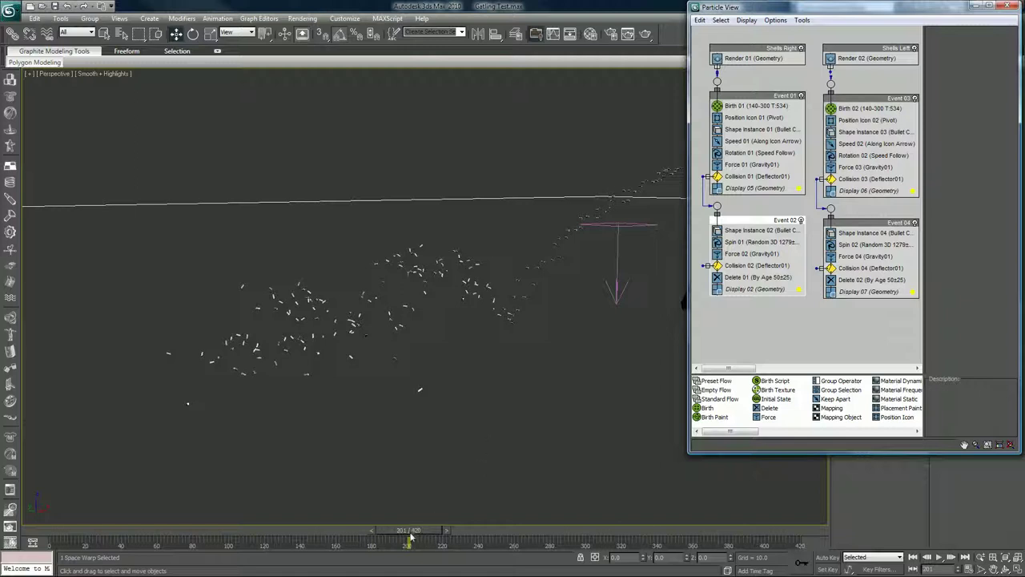
pyautogui.moveTo(431, 529); pyautogui.dragTo(451, 529)
pyautogui.press('w')
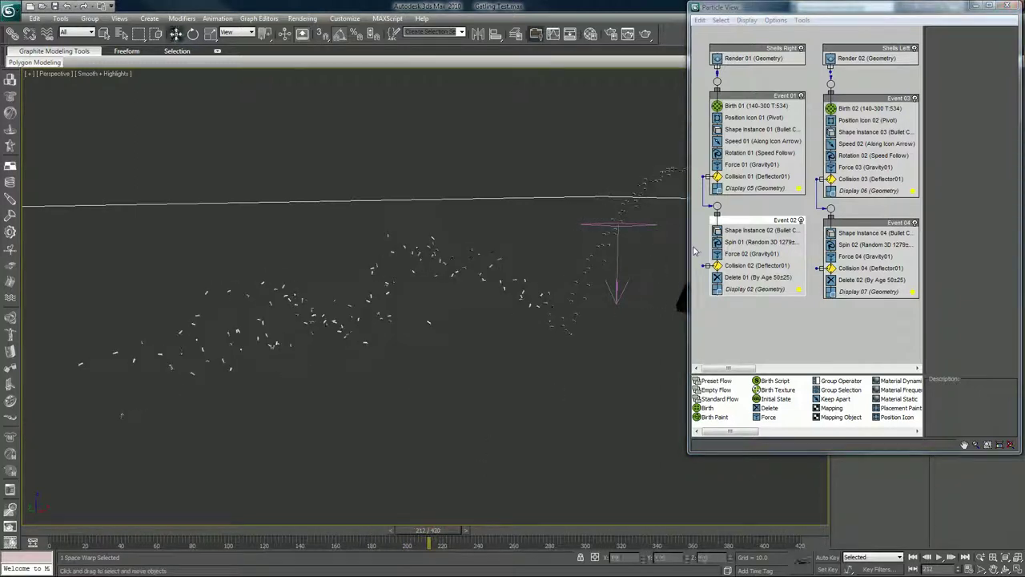
pyautogui.click(744, 265)
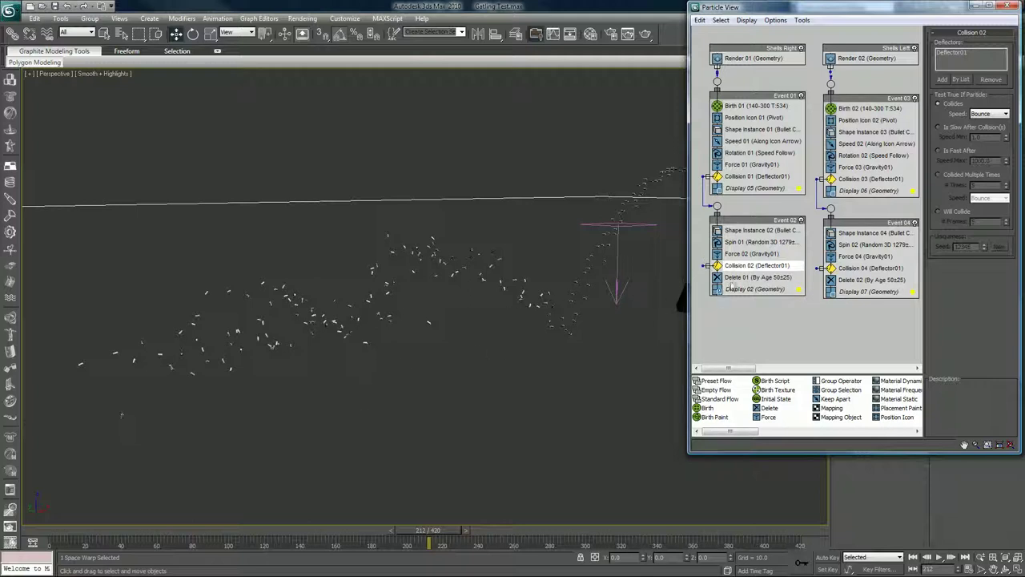
pyautogui.click(732, 278)
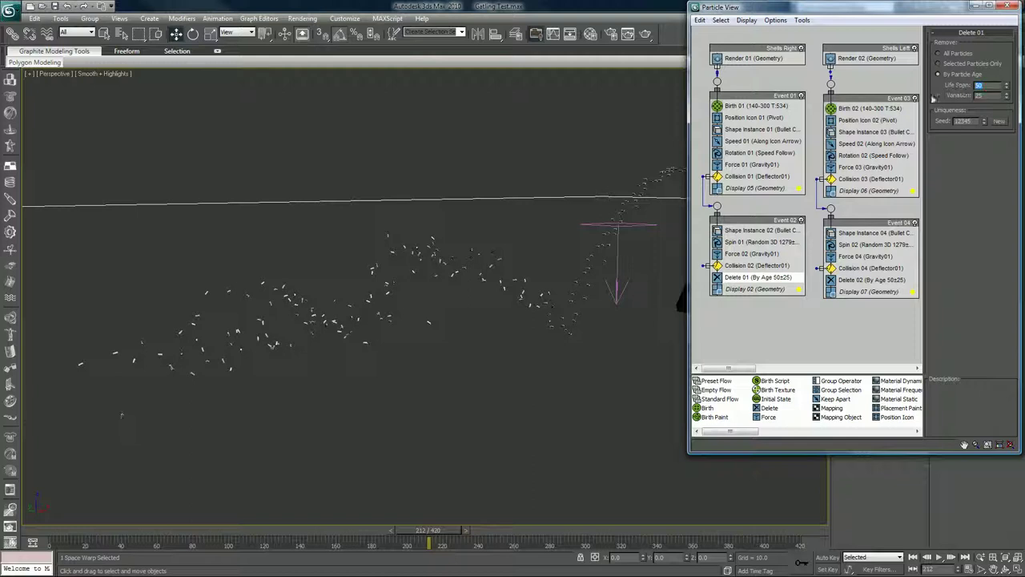
# Scrub the animation to frame 298, watching old shell casings vanish around the robot
pyautogui.moveTo(280, 528); pyautogui.dragTo(439, 529)
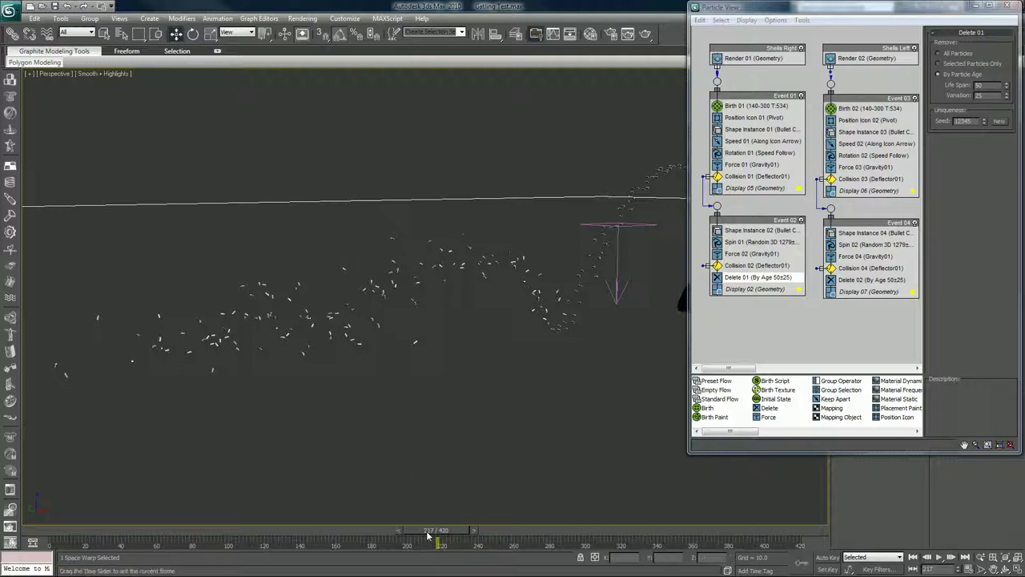
pyautogui.moveTo(427, 534); pyautogui.dragTo(567, 528)
pyautogui.press('w')
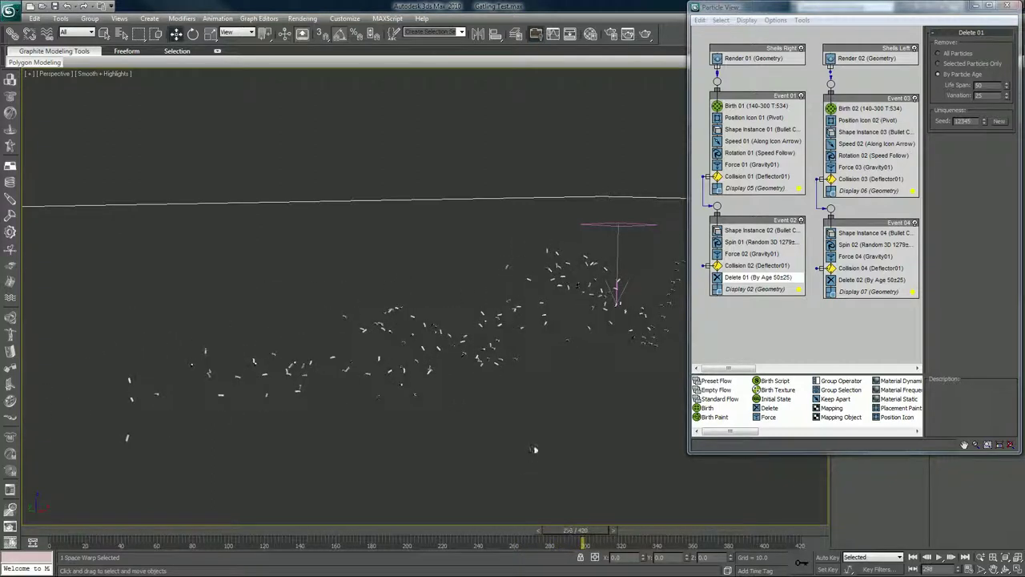
pyautogui.moveTo(550, 402); pyautogui.dragTo(407, 403, button='middle')
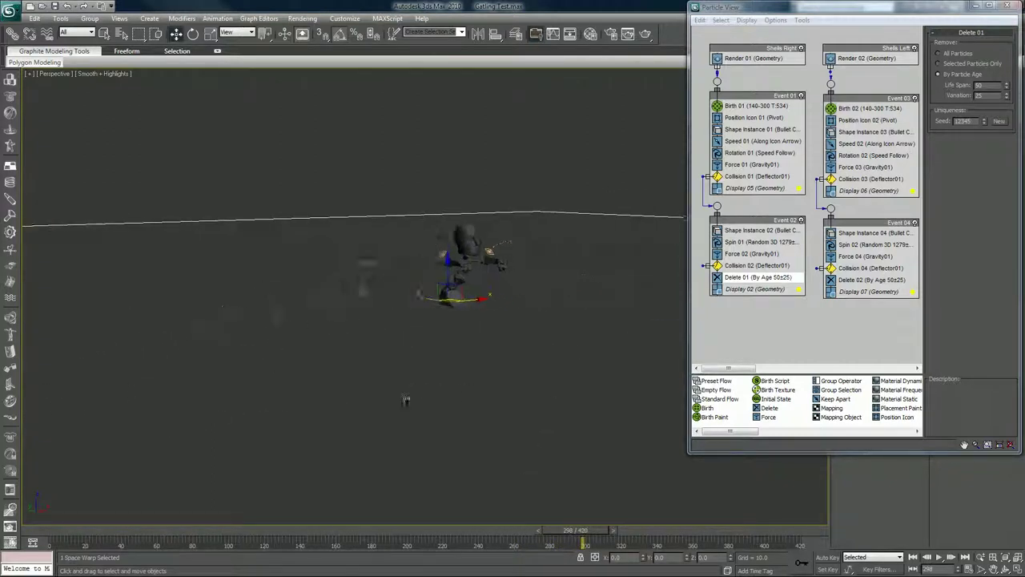
pyautogui.scroll(6, 391, 412)
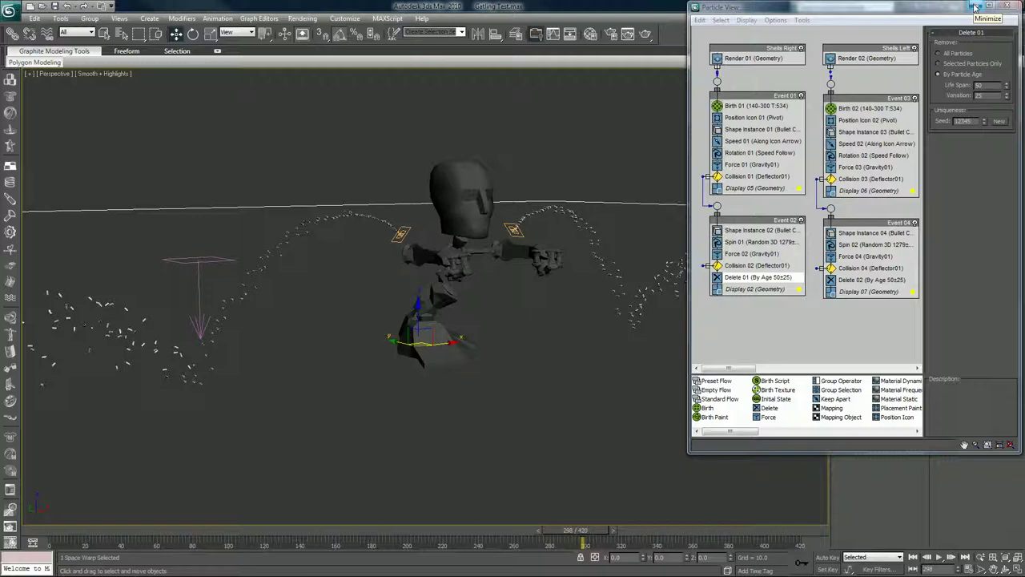
# Bring up Event 01's Shape Instance 01 bullet-case settings, viewing the robot and scattered shells from above
pyautogui.moveTo(324, 385); pyautogui.dragTo(436, 413, button='middle')
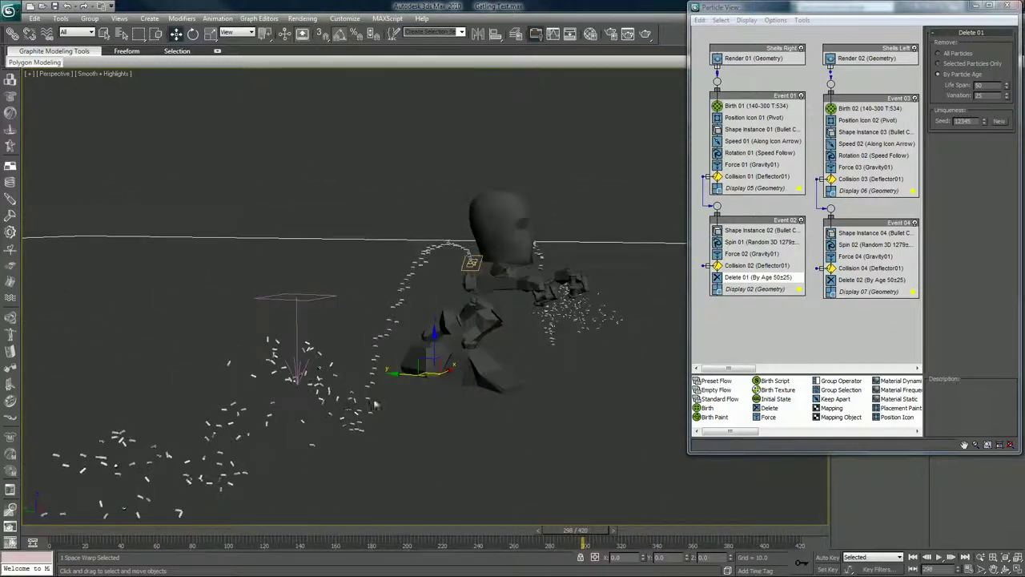
pyautogui.click(765, 129)
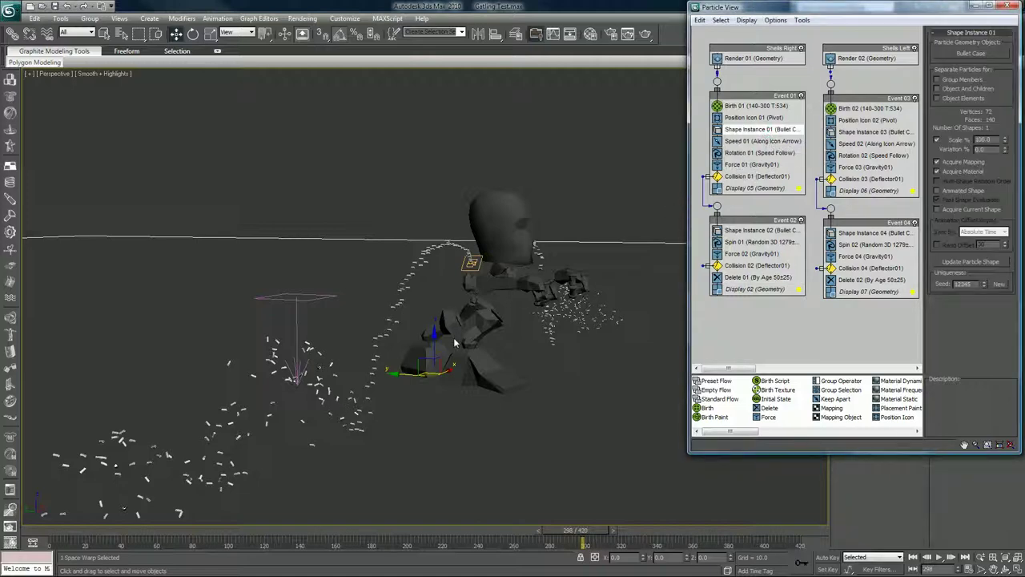
pyautogui.keyDown('alt'); pyautogui.moveTo(408, 363); pyautogui.dragTo(416, 357, button='middle'); pyautogui.keyUp('alt')
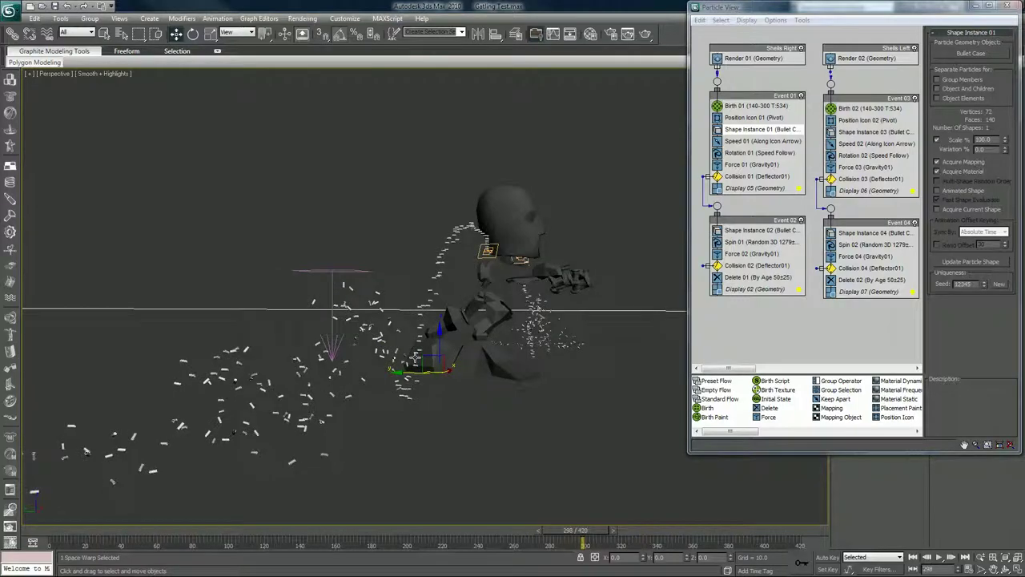